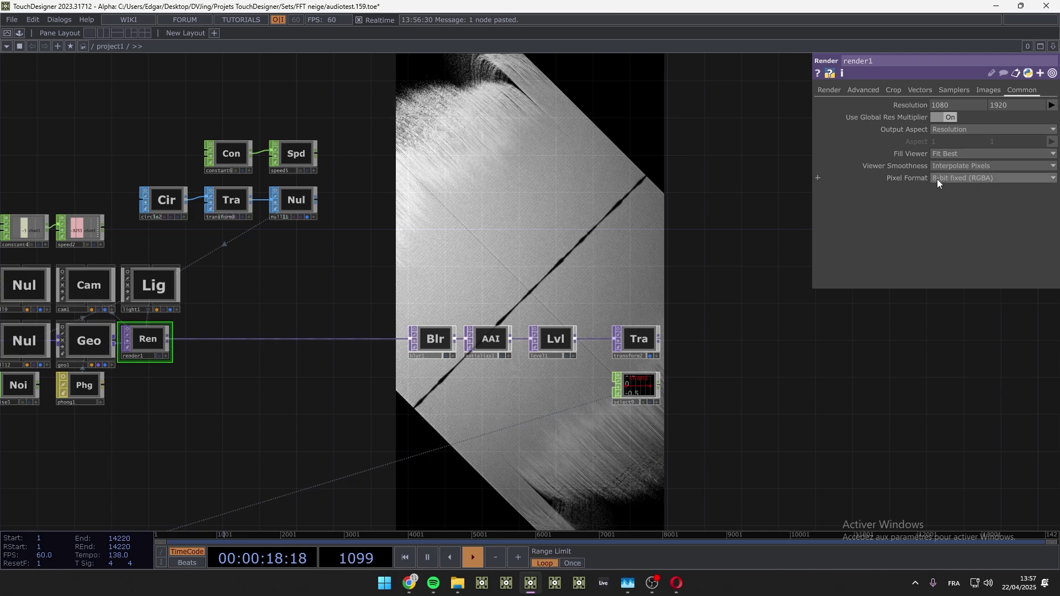
# Step: Keep the 8-bit RGBA pixel format and add a Movie File Out TOP after transform2
pyautogui.click(985, 179)
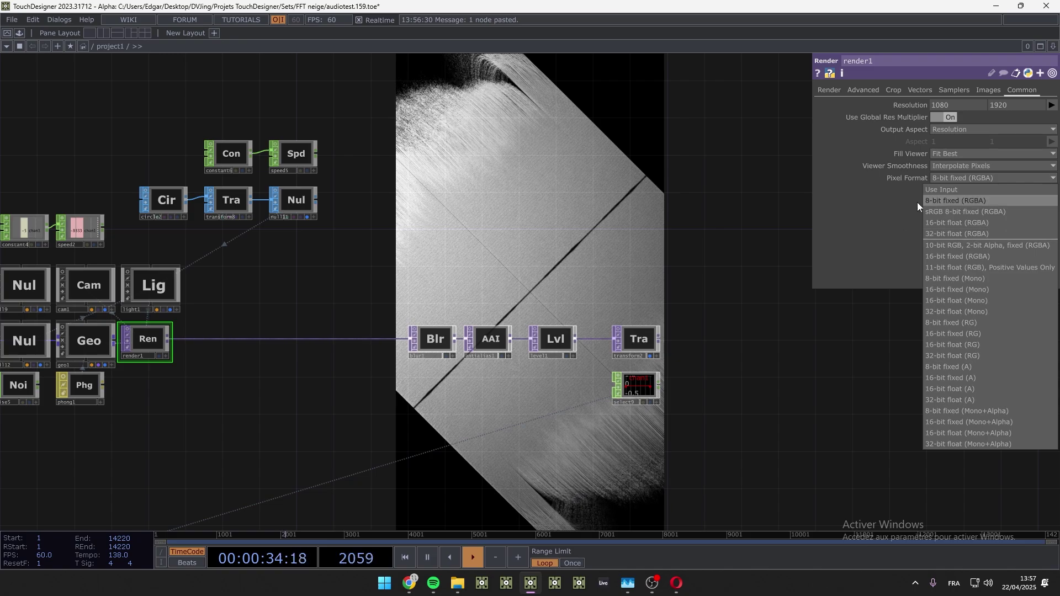
pyautogui.click(757, 381)
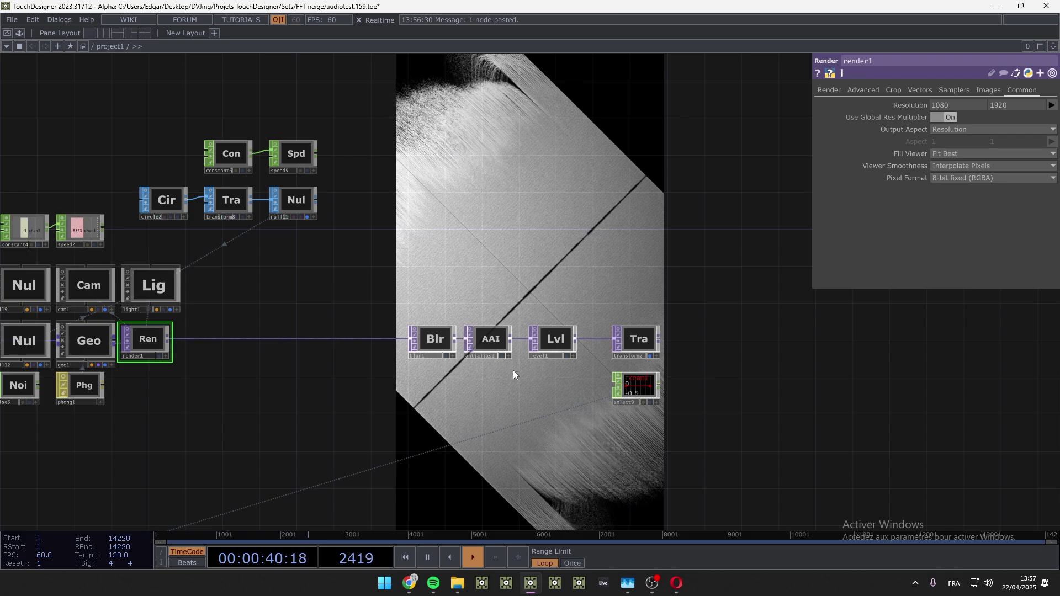
pyautogui.scroll(8, 689, 411)
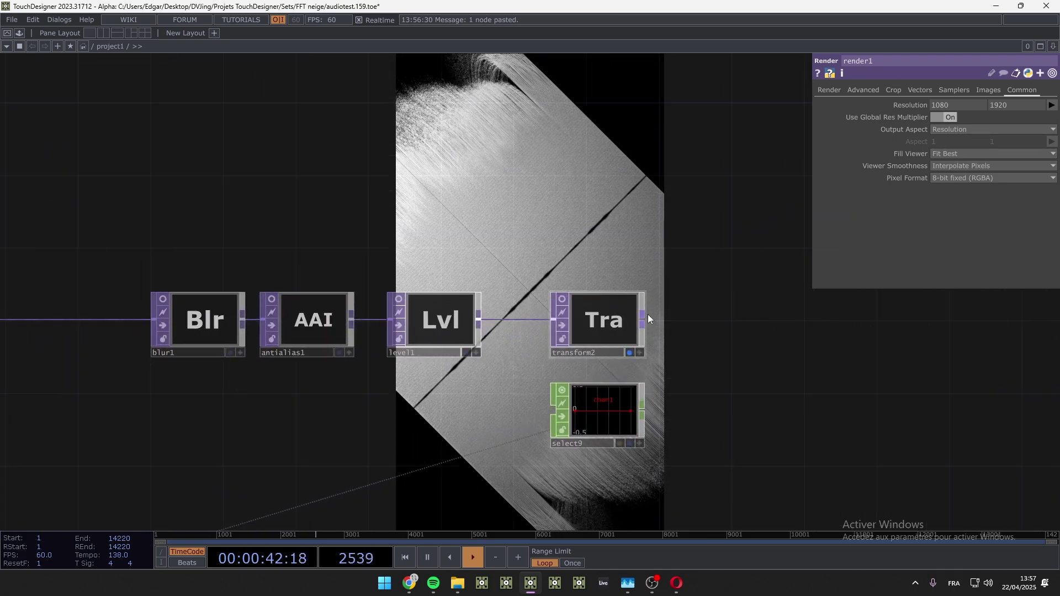
pyautogui.press('Tab')
pyautogui.click(612, 187)
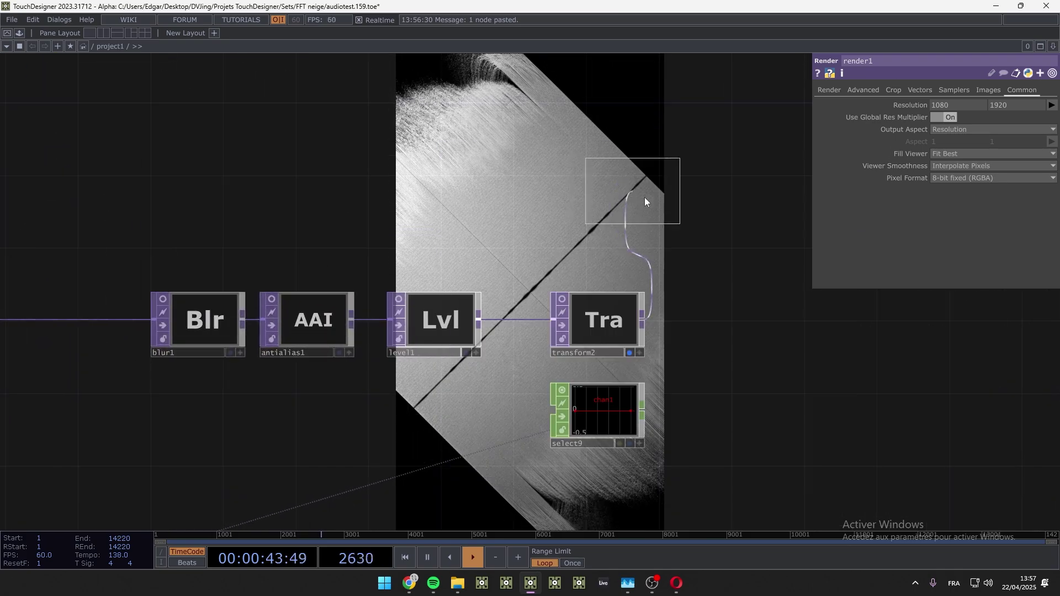
pyautogui.click(711, 322)
pyautogui.moveTo(795, 429); pyautogui.dragTo(716, 425)
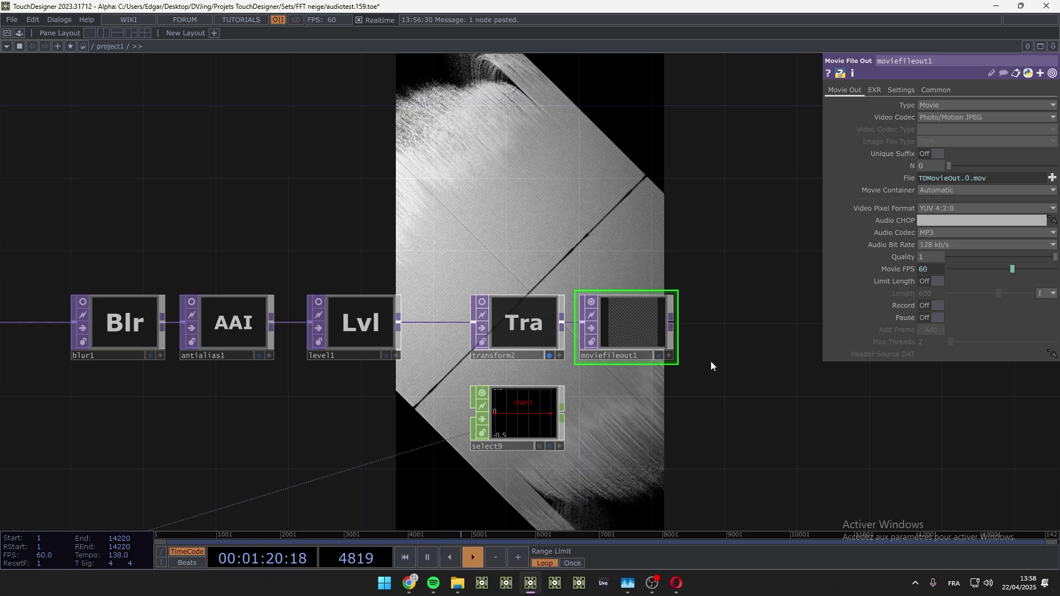
# Step: Set the output to Movie with H.264 (NVIDIA GPU) video and select9 audio at 256 kb/s
pyautogui.click(963, 104)
pyautogui.click(938, 117)
pyautogui.click(960, 117)
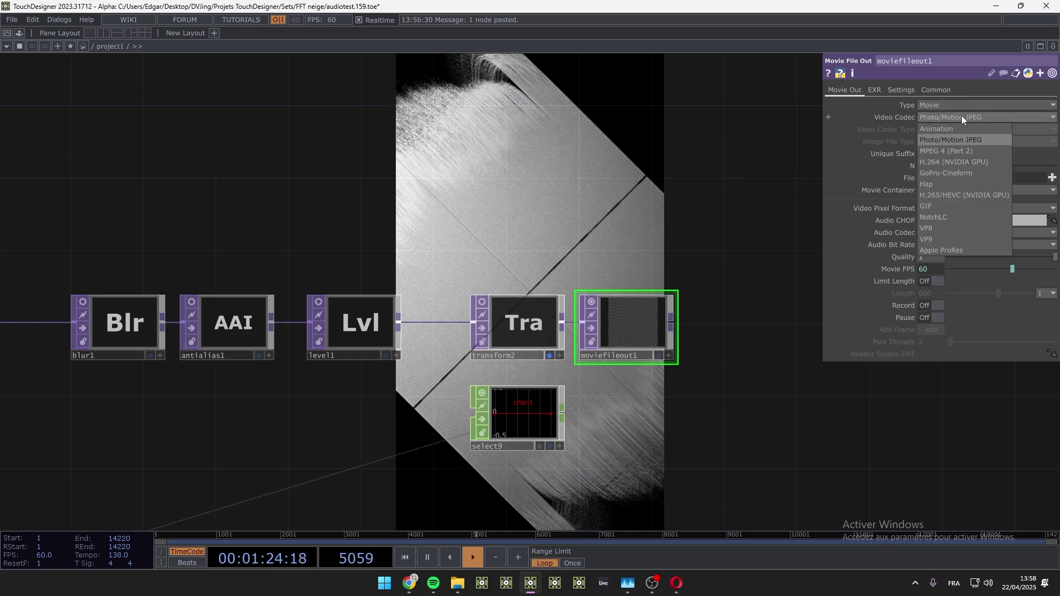
pyautogui.click(949, 164)
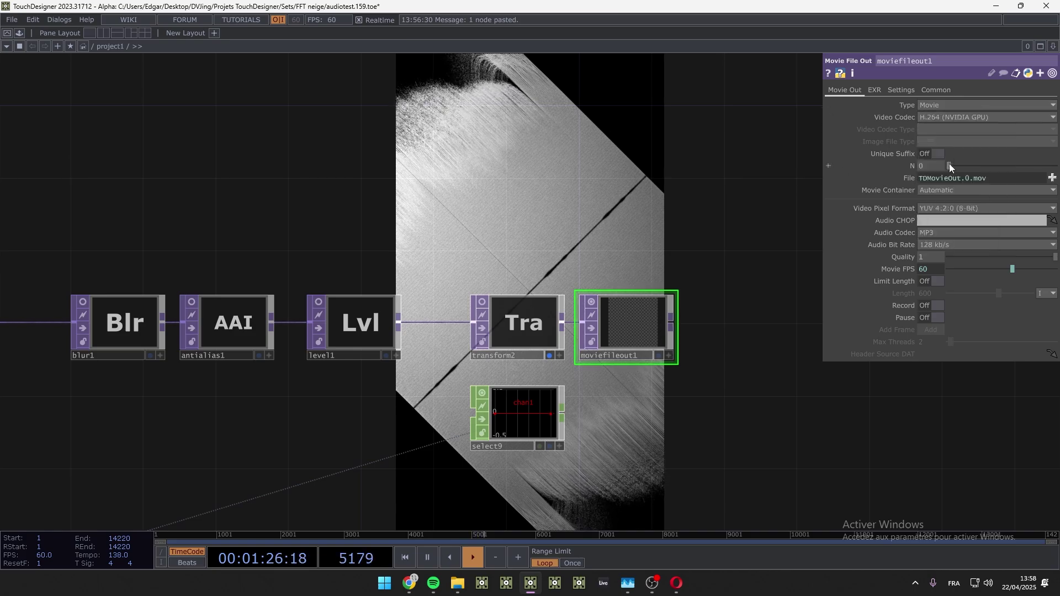
pyautogui.moveTo(519, 414); pyautogui.dragTo(950, 221)
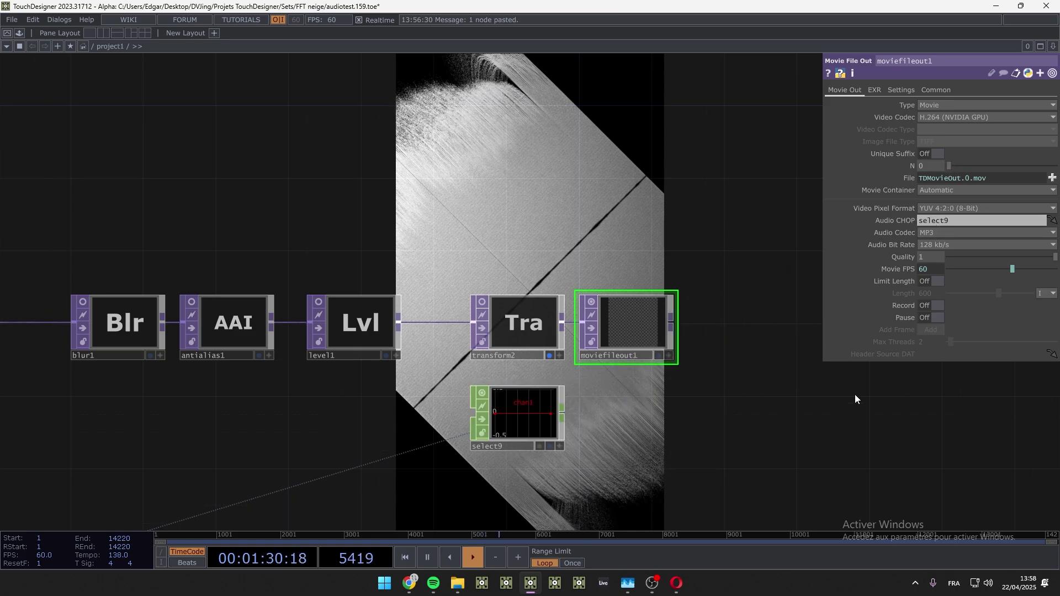
pyautogui.click(929, 245)
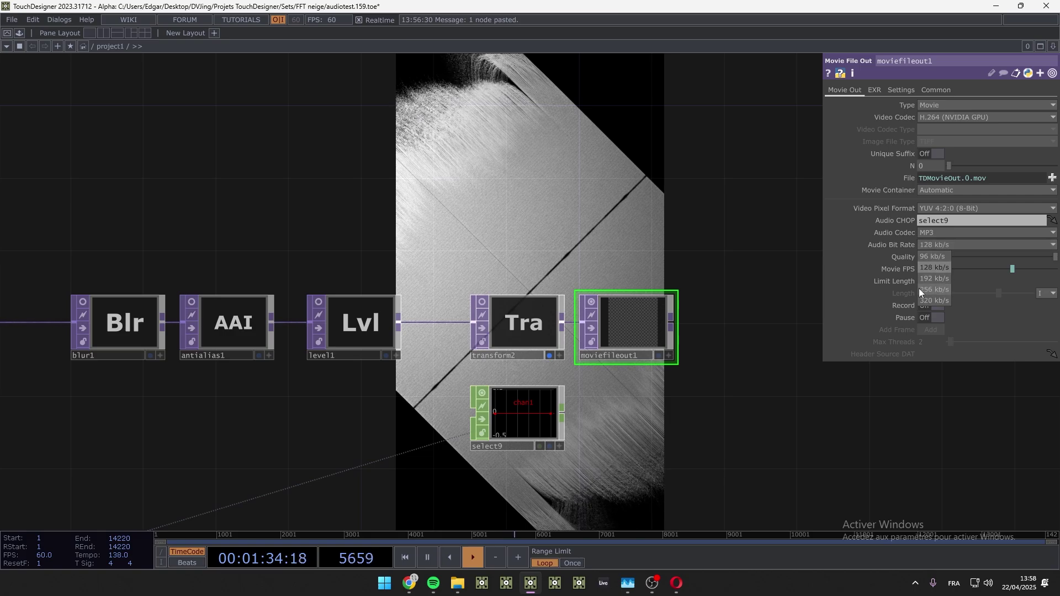
pyautogui.click(933, 290)
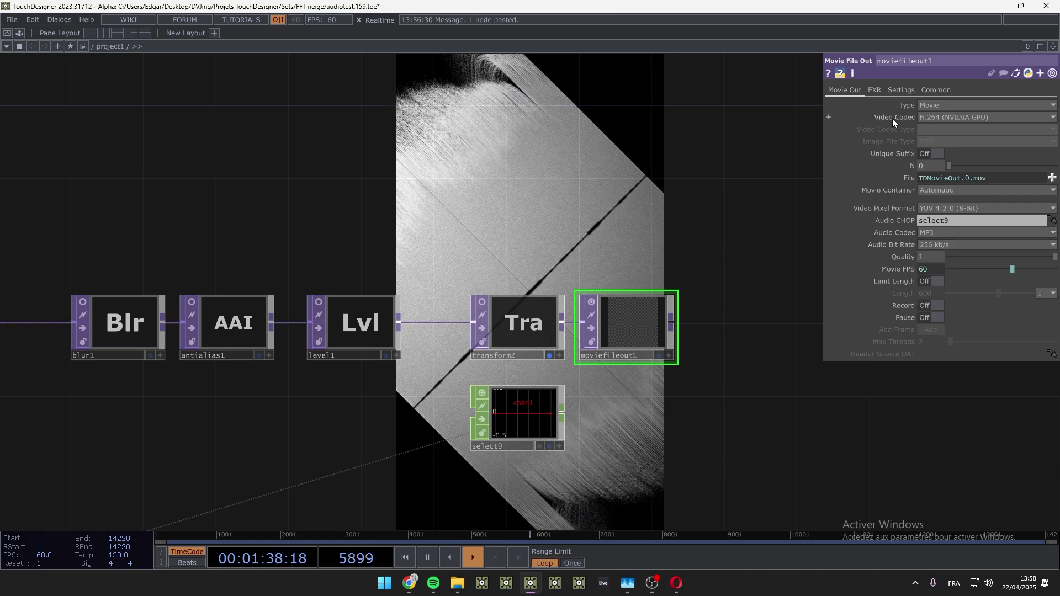
# Step: Choose the Lossless encoding preset on the Settings page
pyautogui.click(901, 89)
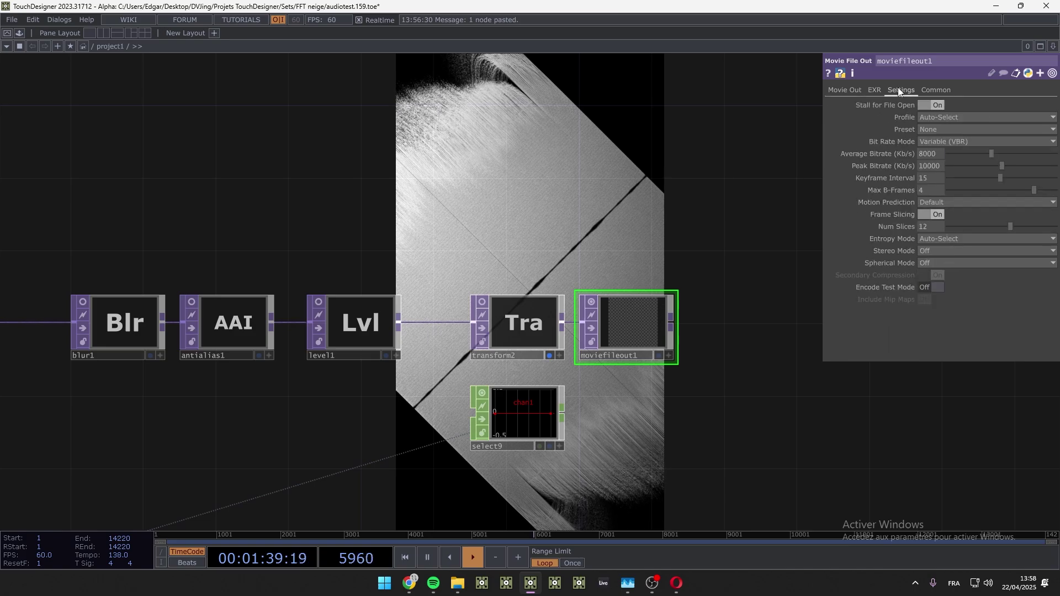
pyautogui.click(932, 130)
pyautogui.click(930, 149)
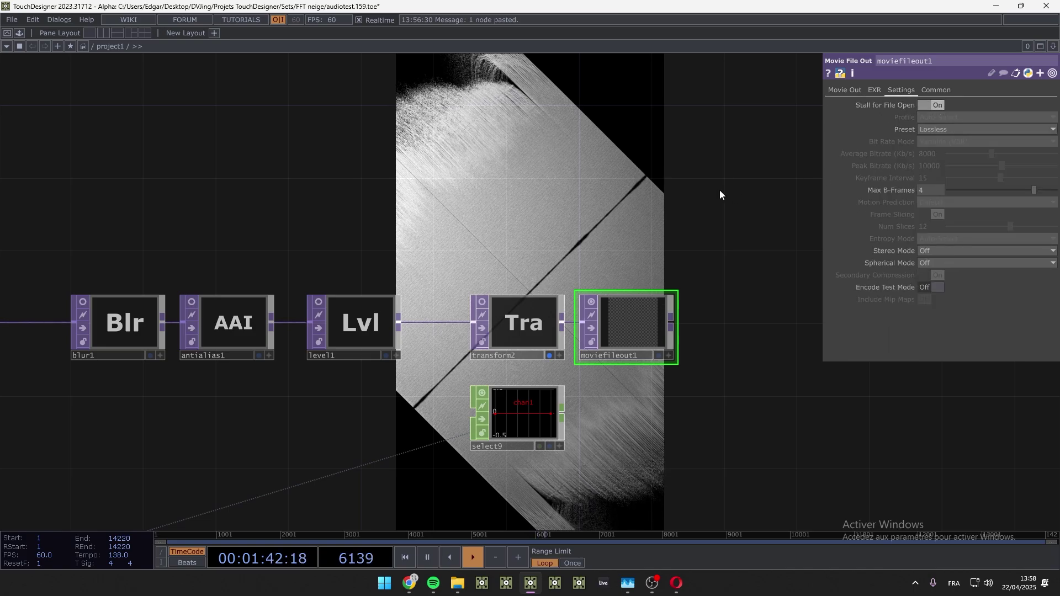
pyautogui.click(954, 130)
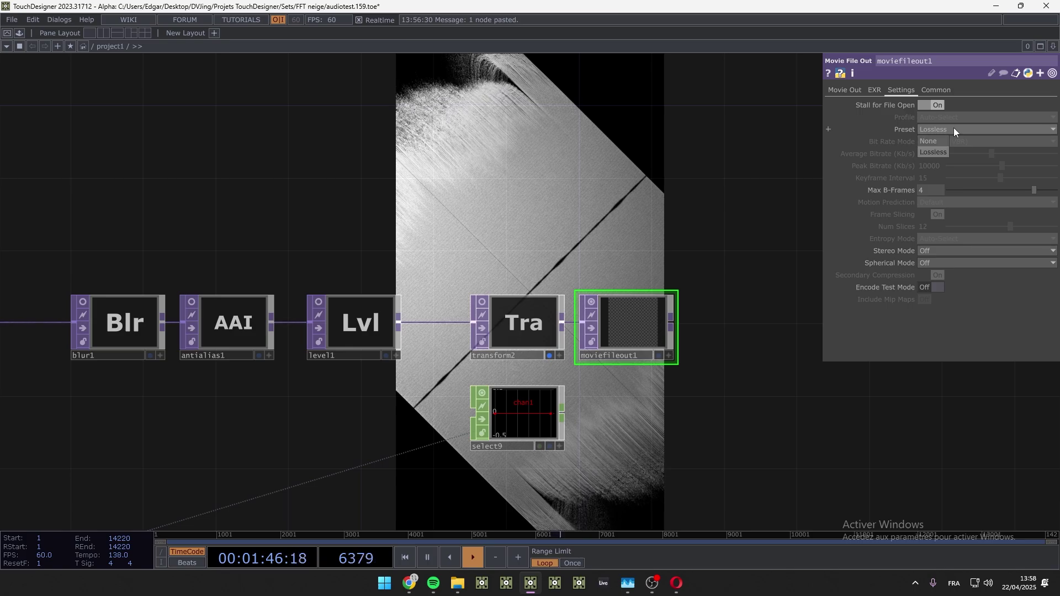
pyautogui.click(937, 154)
pyautogui.click(844, 90)
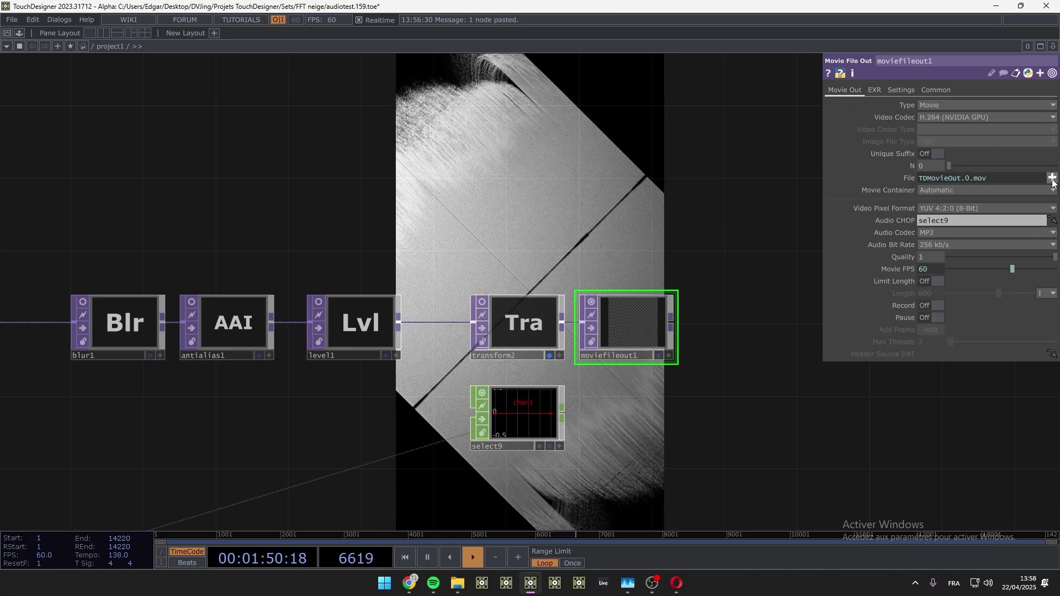
# Step: Save moviefileout1's output file TDMovieOut.0.mov to the Desktop (Bureau) folder
pyautogui.click(1052, 178)
pyautogui.click(45, 177)
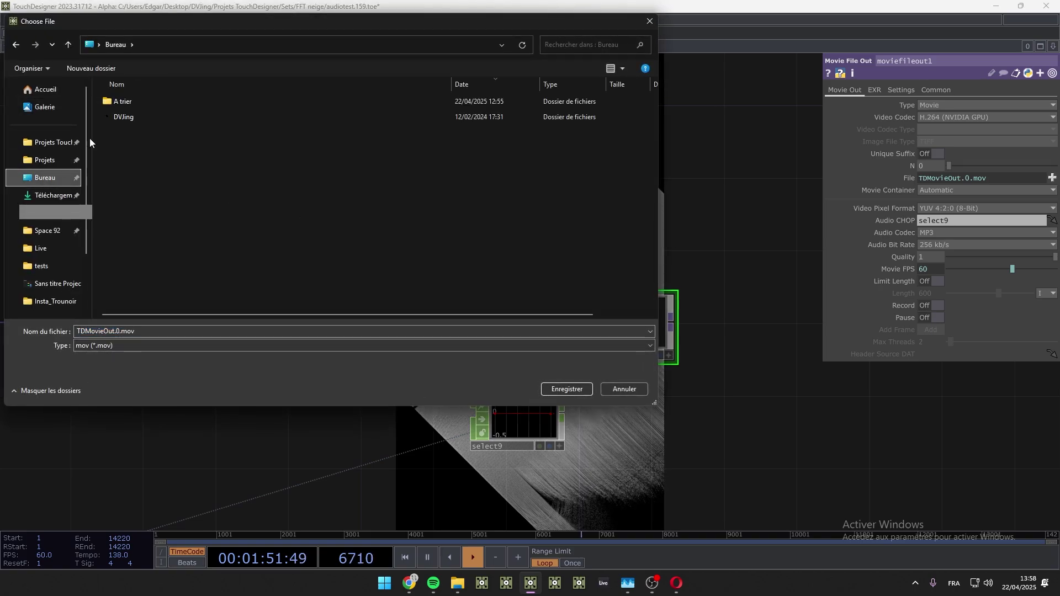
pyautogui.click(189, 48)
pyautogui.press('Escape')
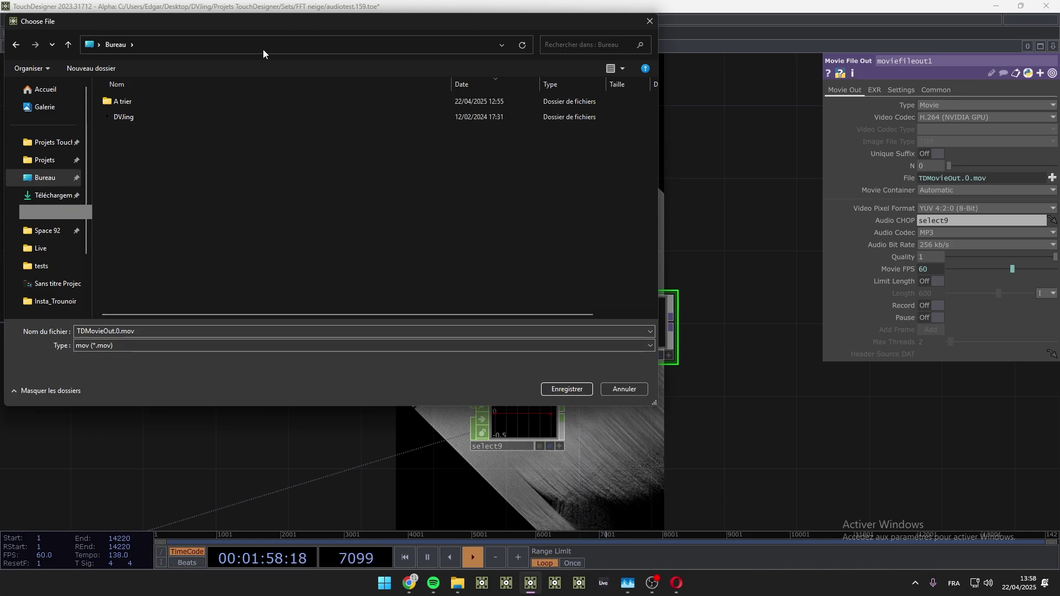
pyautogui.click(566, 390)
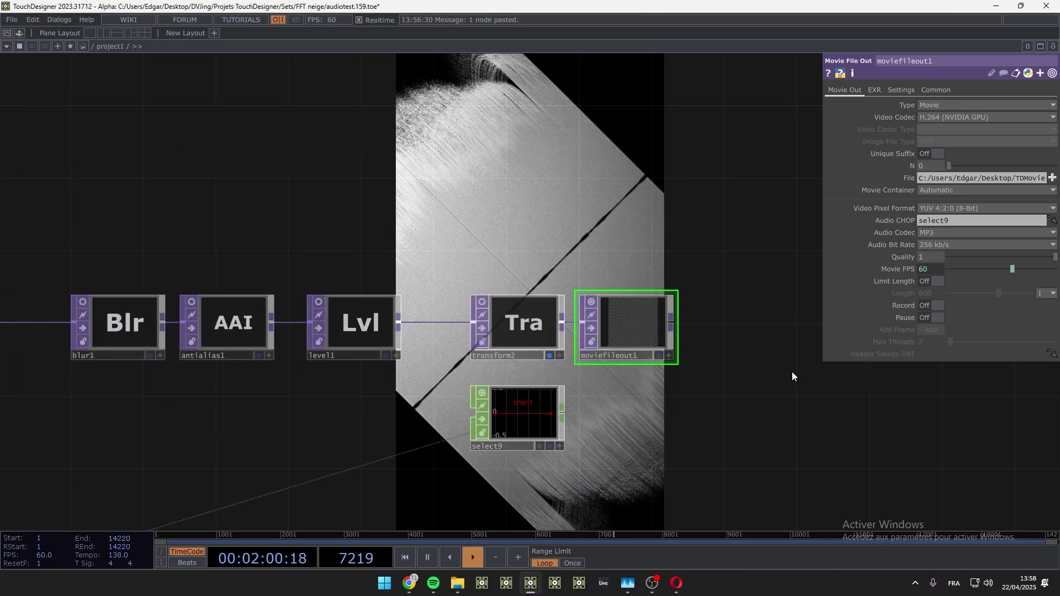
pyautogui.click(904, 90)
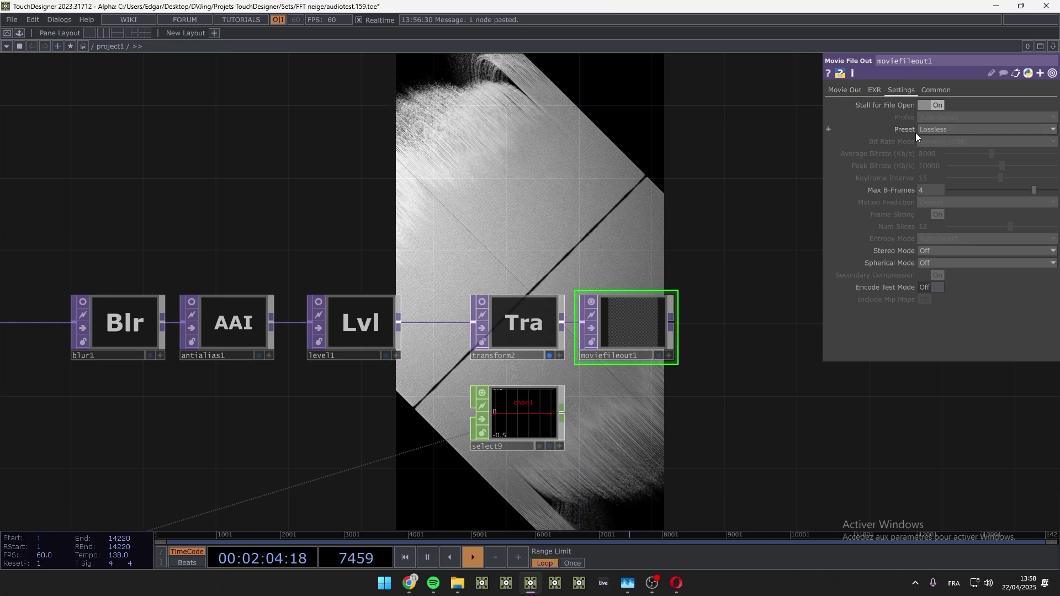
# Step: Turn Record on for about ten seconds to capture the visual, then turn it off
pyautogui.click(845, 89)
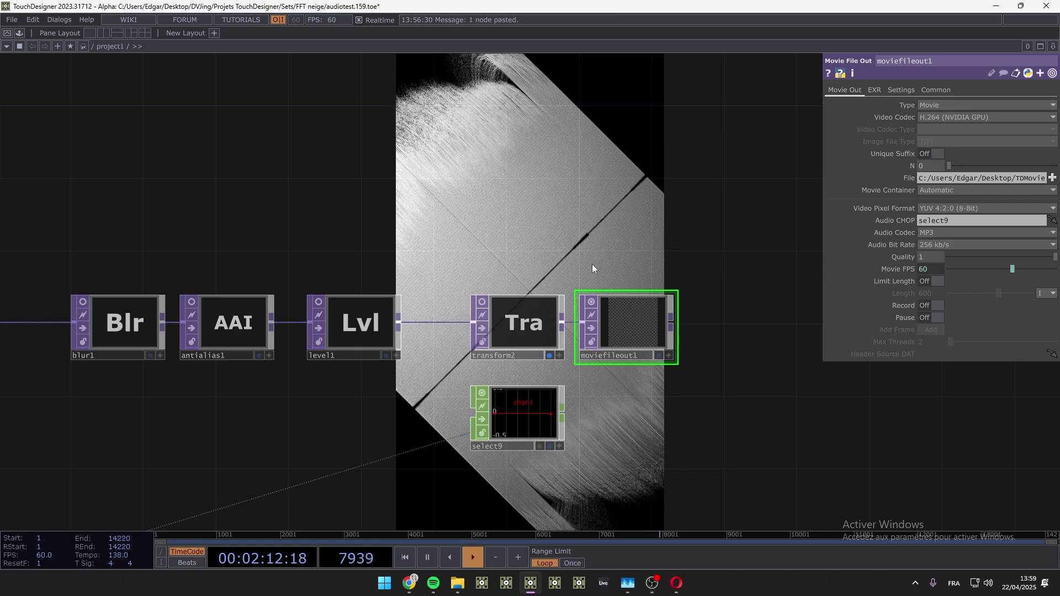
pyautogui.click(933, 305)
pyautogui.moveTo(433, 583)
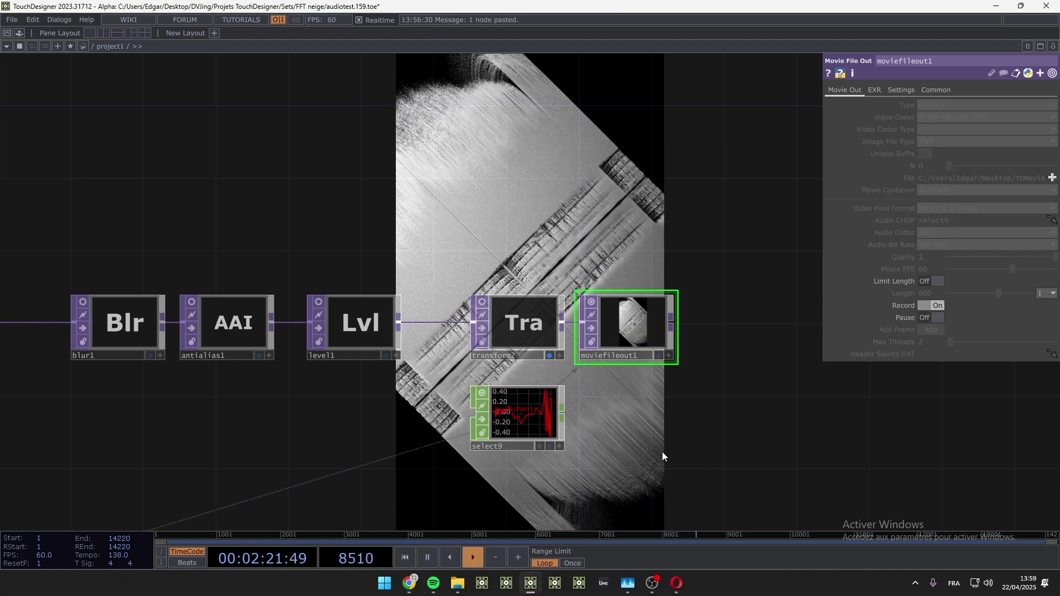
pyautogui.moveTo(722, 365); pyautogui.dragTo(713, 482)
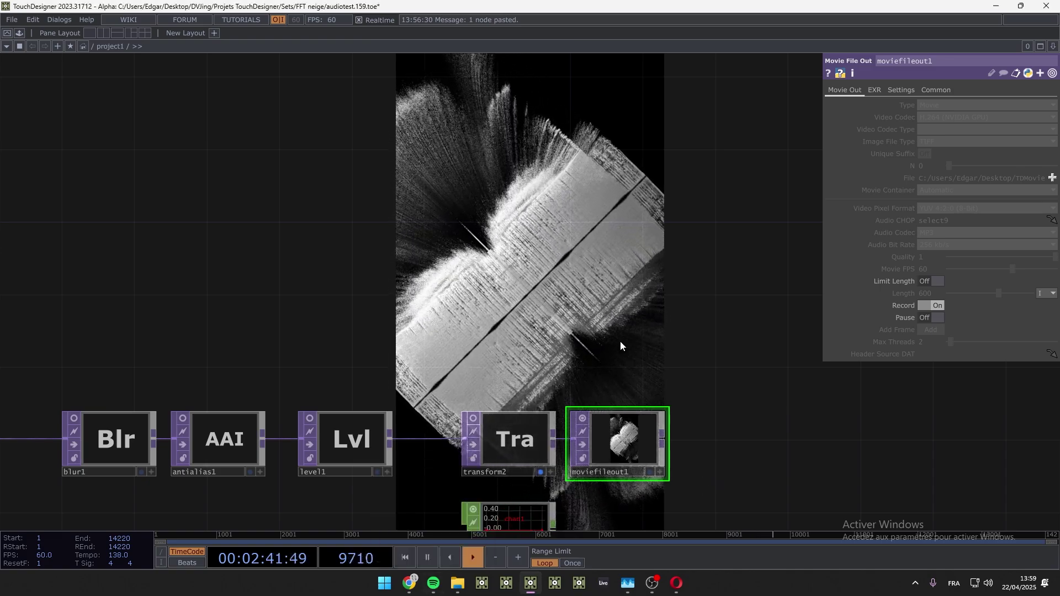
pyautogui.click(935, 305)
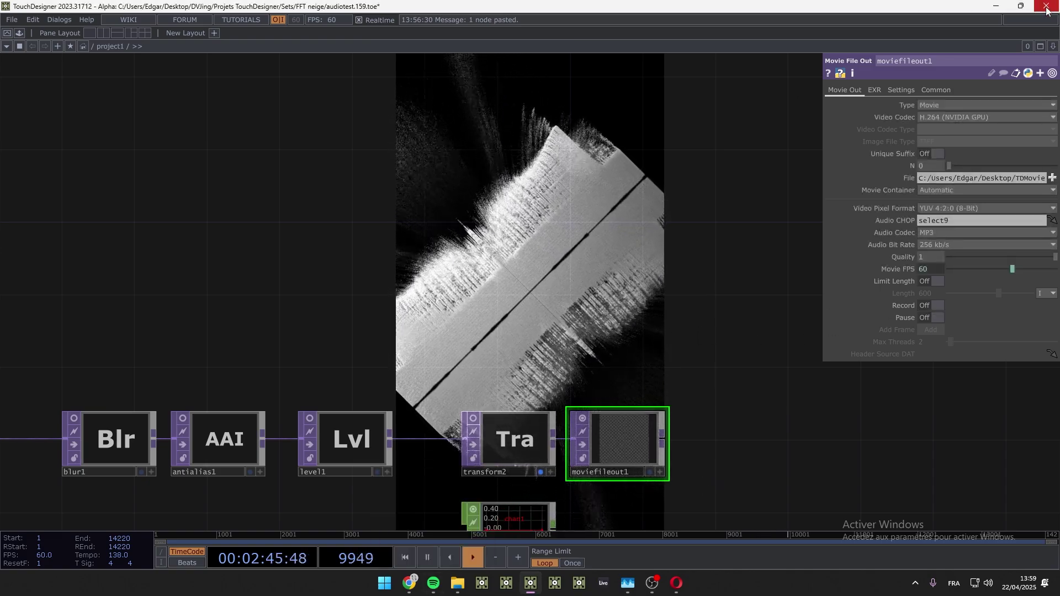
# Step: Quit TouchDesigner and launch Adobe Premiere Pro 2024 from Windows search with 'pr'
pyautogui.hotkey('ctrl', 'q')
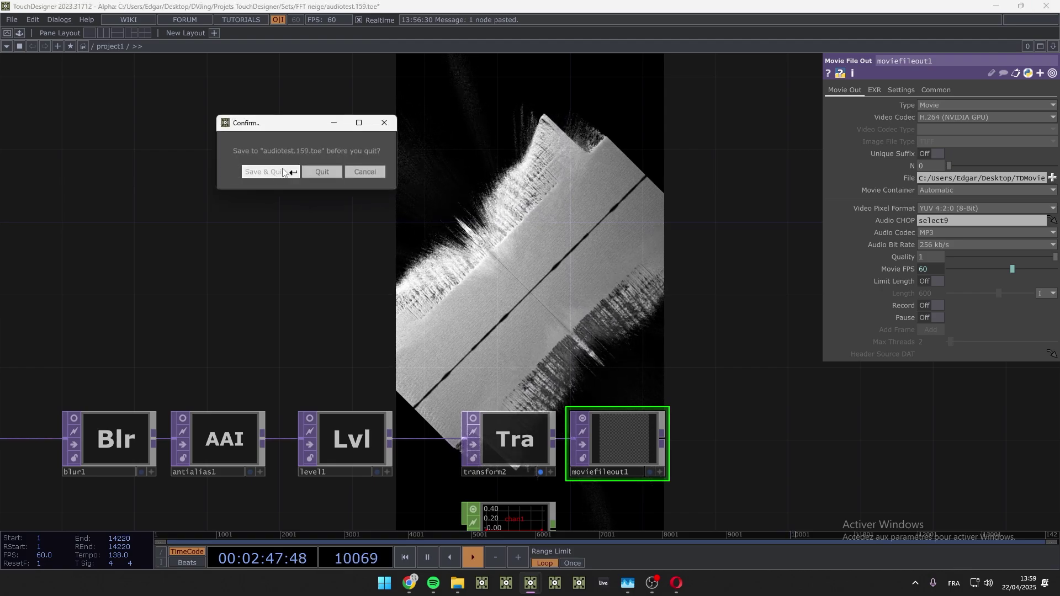
pyautogui.press('Return')
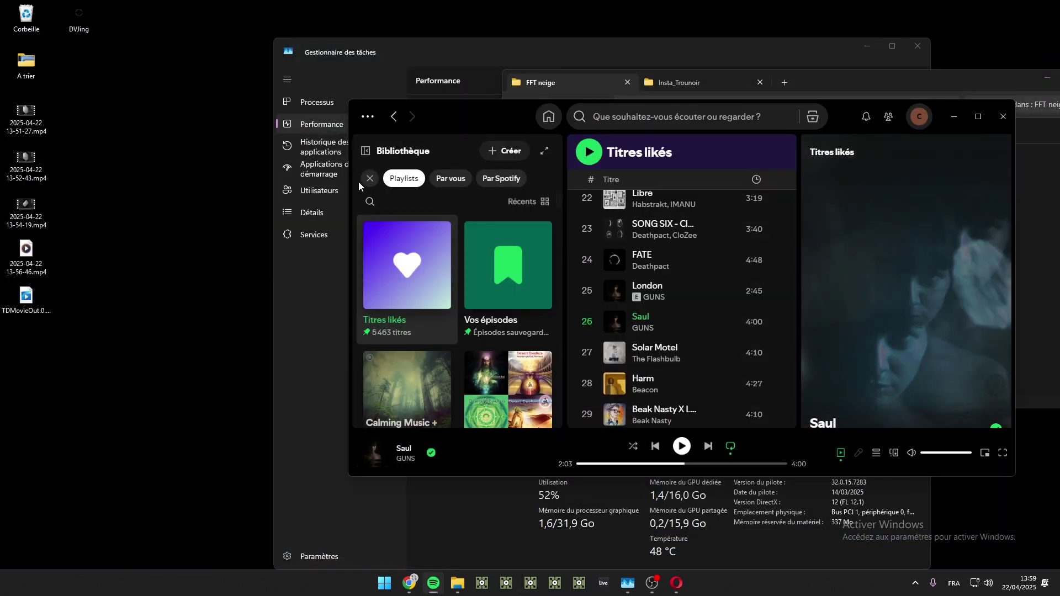
pyautogui.press('super')
pyautogui.write('pr')
pyautogui.press('Return')
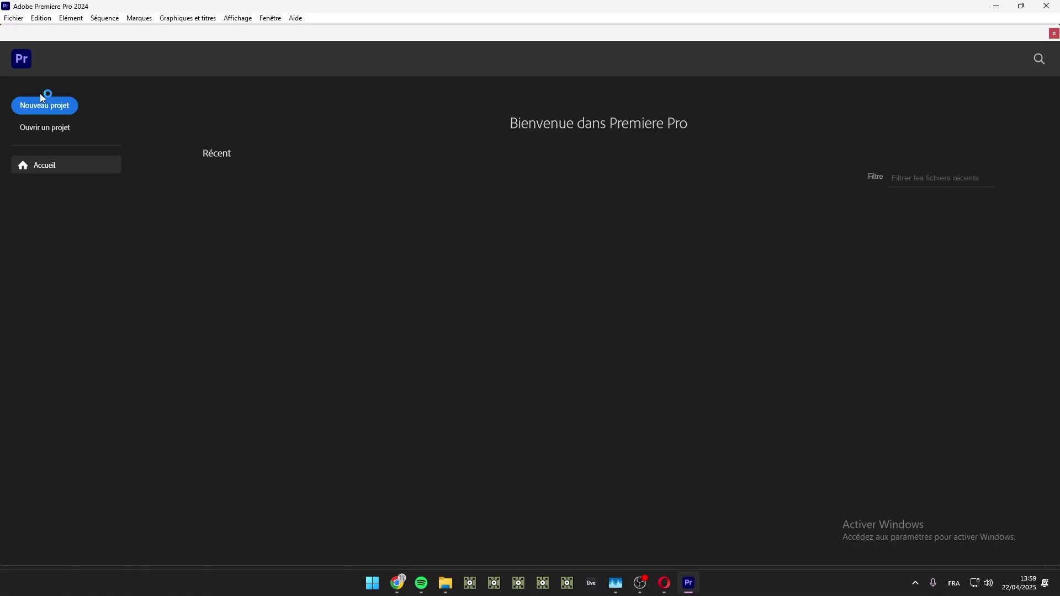
# Step: Start a new Premiere project named 'test' with its location set to the Desktop (Bureau)
pyautogui.click(46, 105)
pyautogui.click(331, 58)
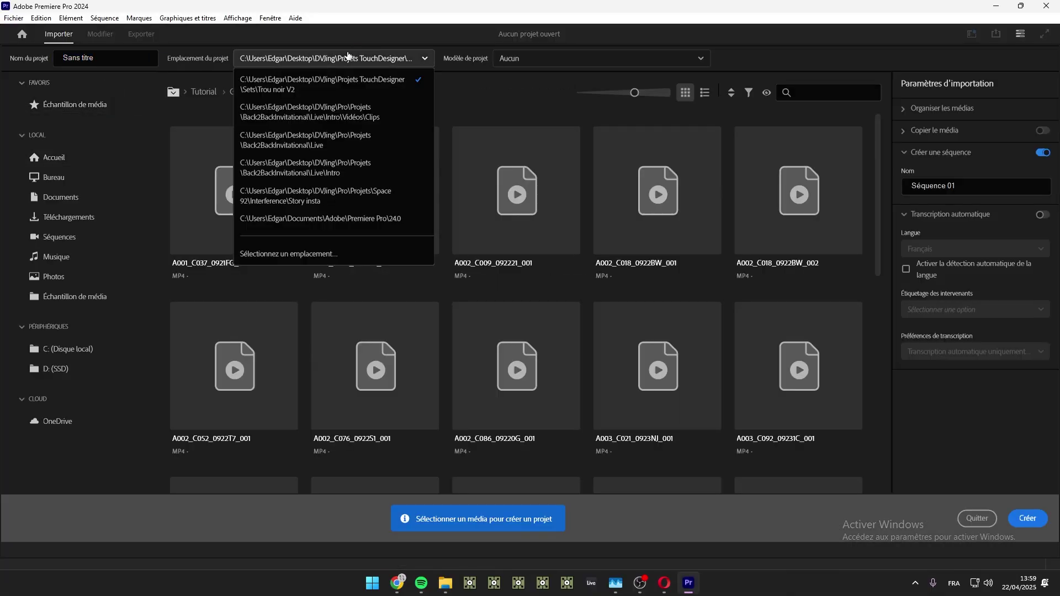
pyautogui.click(356, 253)
pyautogui.click(46, 172)
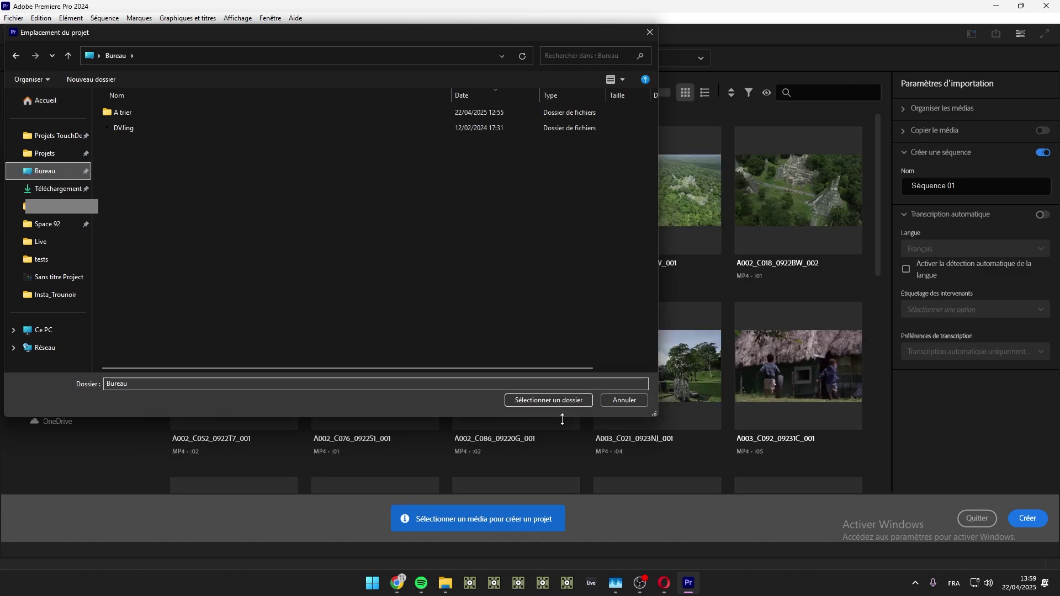
pyautogui.click(547, 399)
pyautogui.click(137, 53)
pyautogui.tripleClick(137, 53)
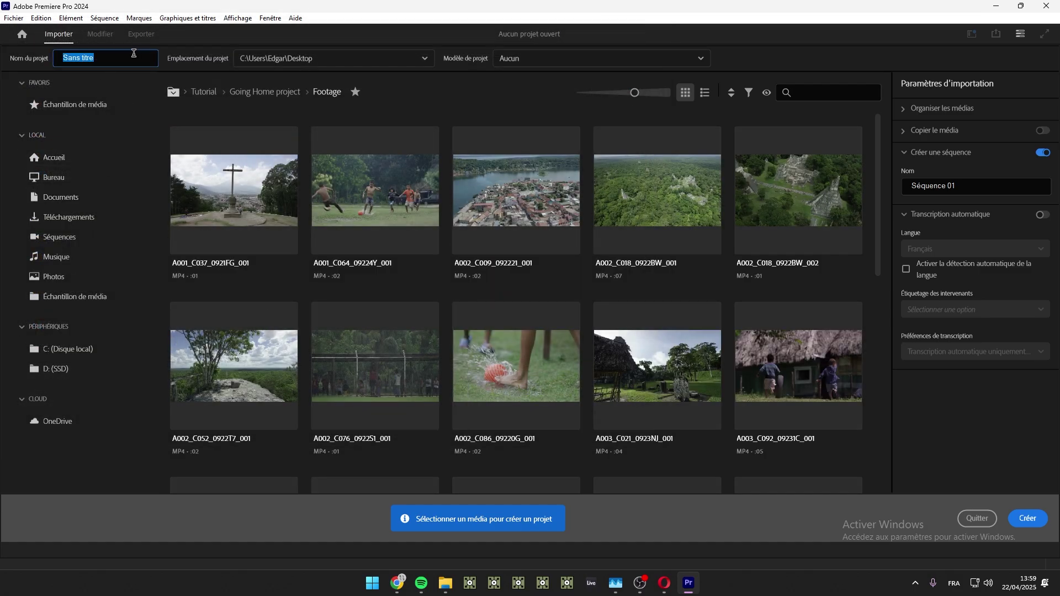
pyautogui.write('test')
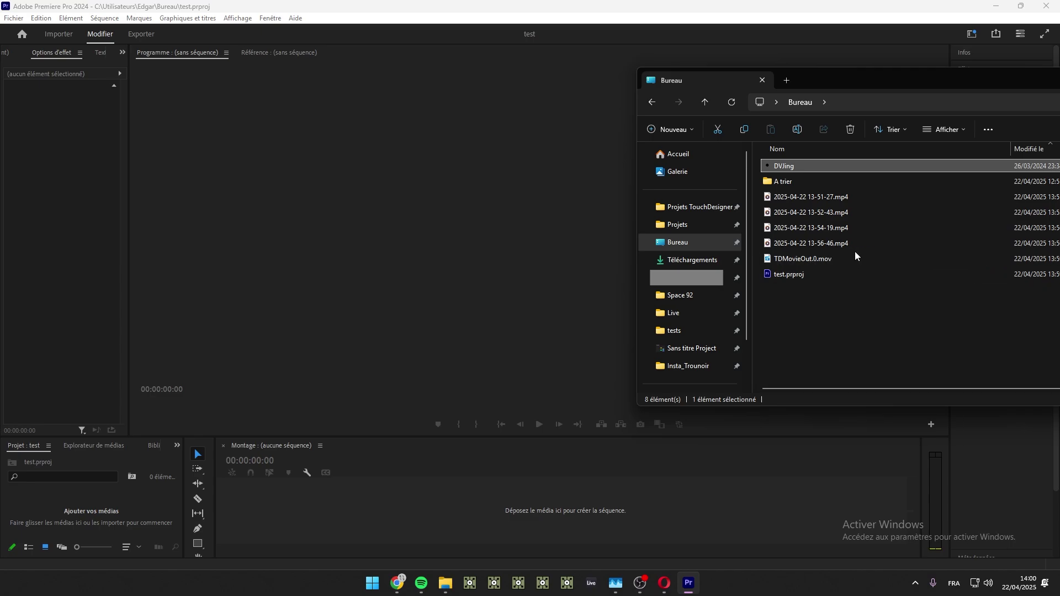
# Step: Build a sequence from TDMovieOut.0.mov, trim both clip ends, and move it to 00:00:00:00
pyautogui.click(840, 258)
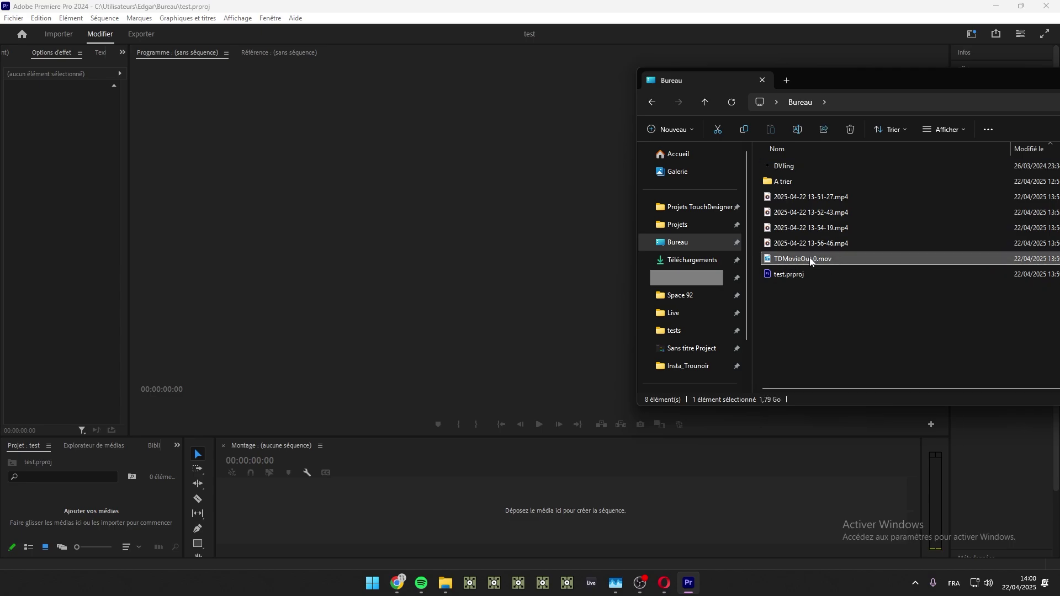
pyautogui.moveTo(812, 257); pyautogui.dragTo(549, 502)
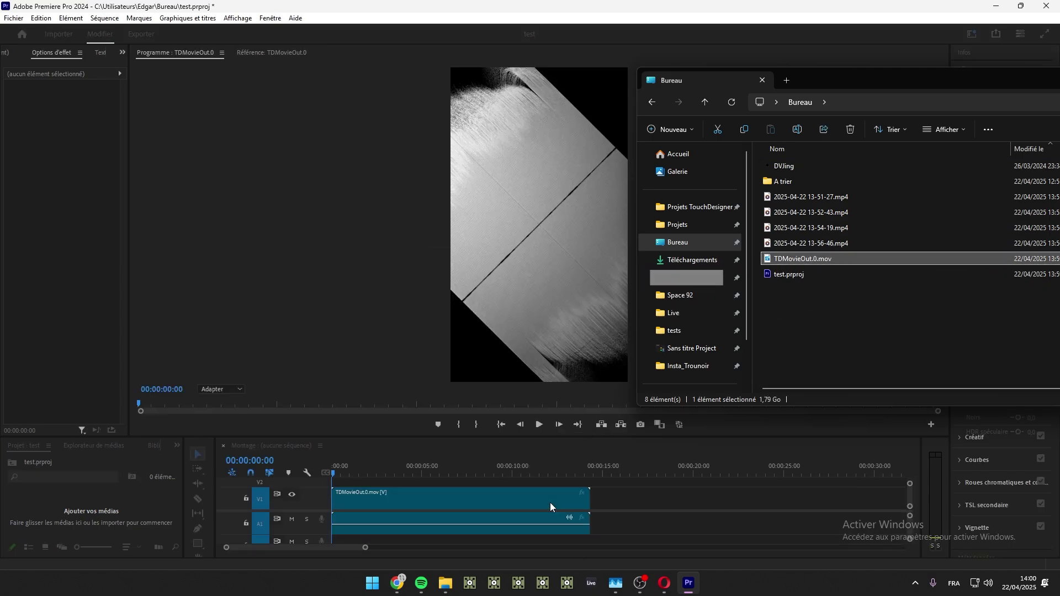
pyautogui.click(644, 498)
pyautogui.moveTo(350, 498); pyautogui.dragTo(367, 498)
pyautogui.moveTo(604, 500); pyautogui.dragTo(584, 501)
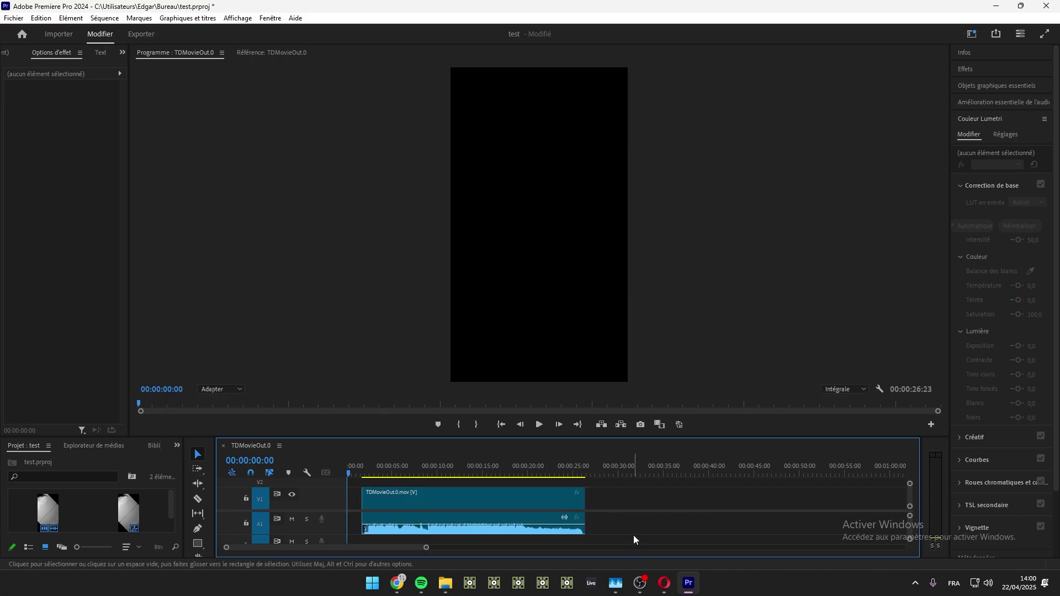
pyautogui.click(514, 495)
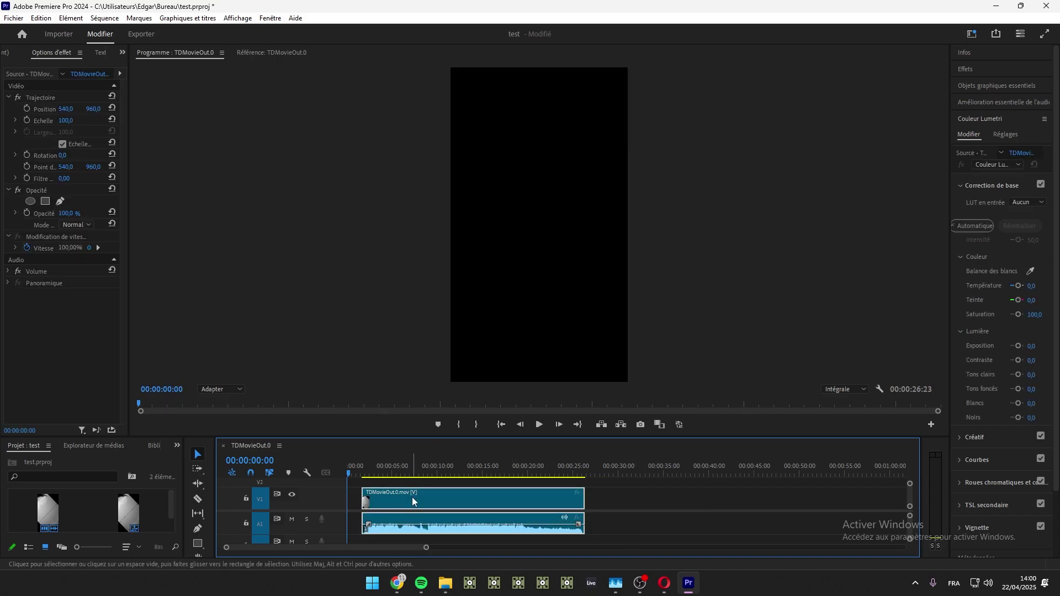
pyautogui.moveTo(413, 497); pyautogui.dragTo(397, 495)
# Step: Set the sequence timebase to 30,00 images/seconde and the frame size to 1080 x 1920
pyautogui.click(105, 18)
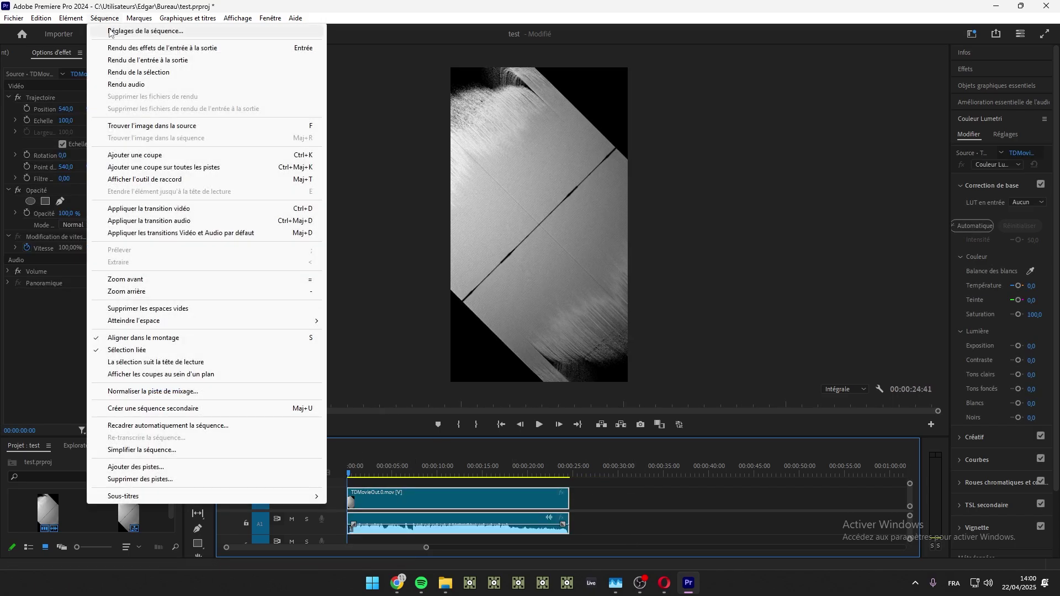
pyautogui.click(110, 31)
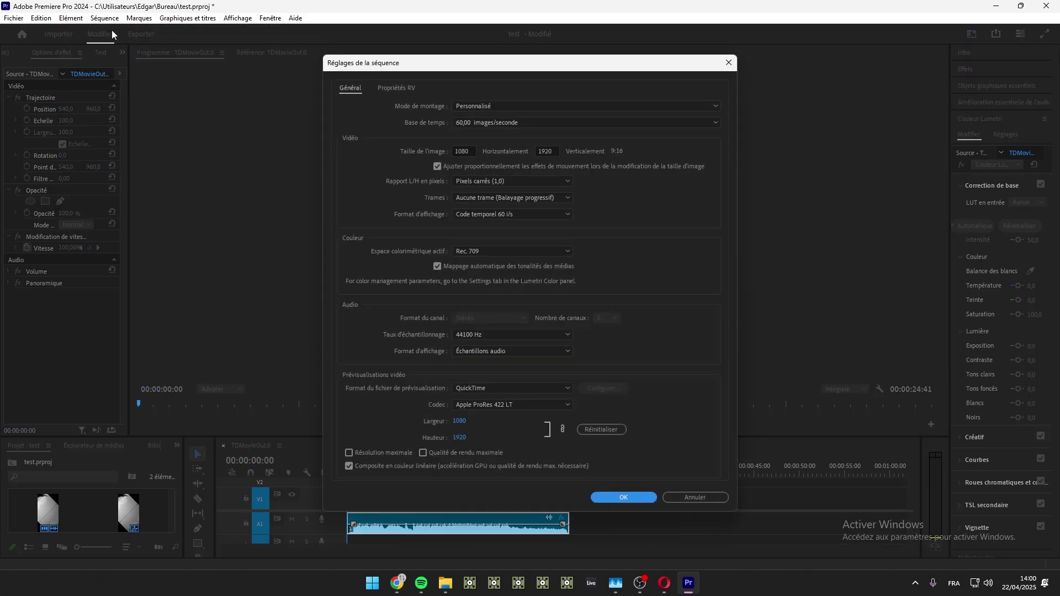
pyautogui.click(484, 122)
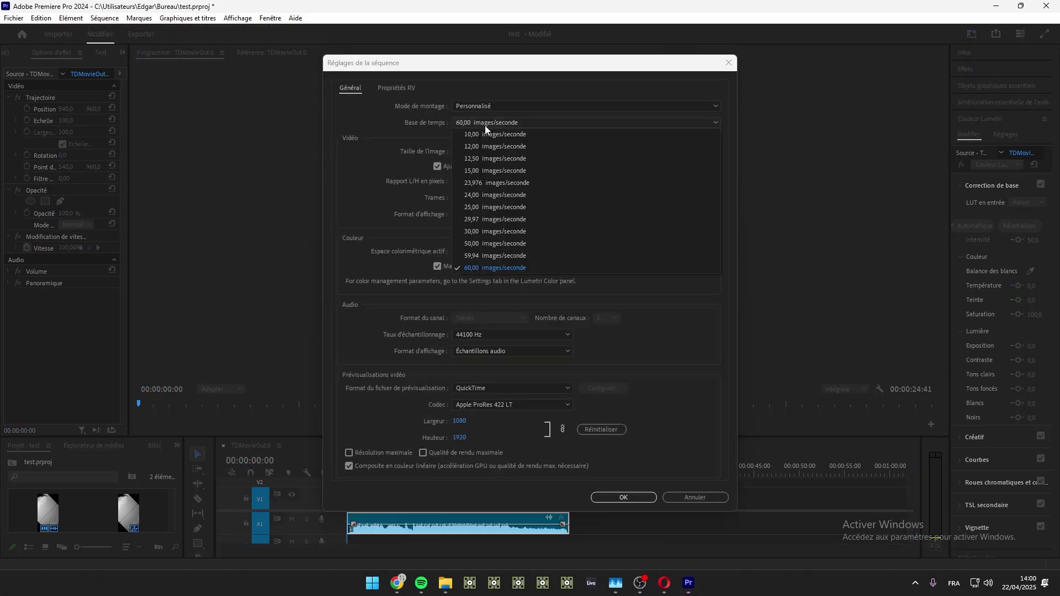
pyautogui.click(492, 231)
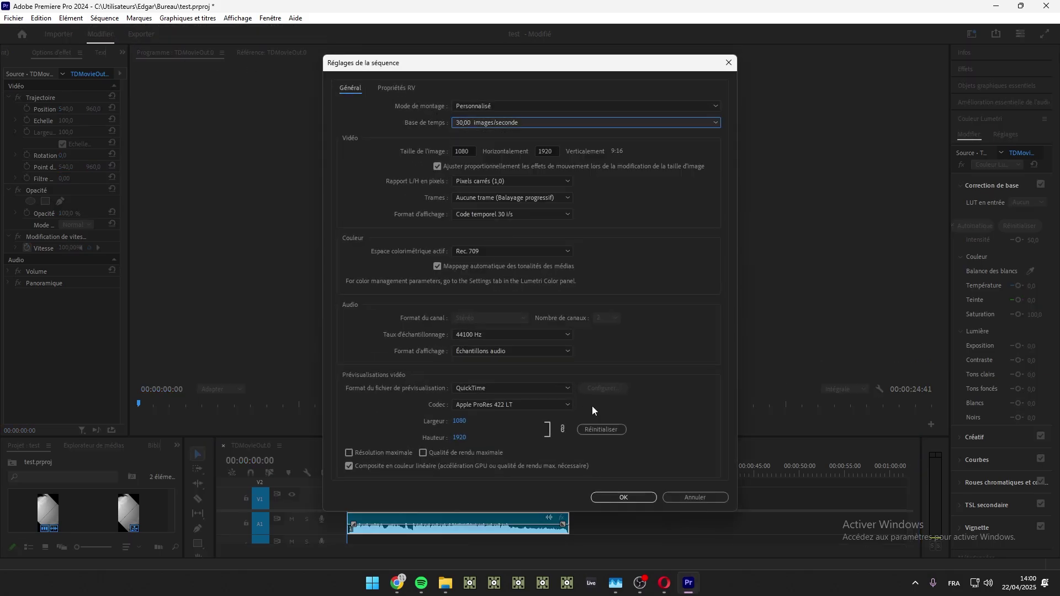
pyautogui.click(464, 150)
pyautogui.click(541, 153)
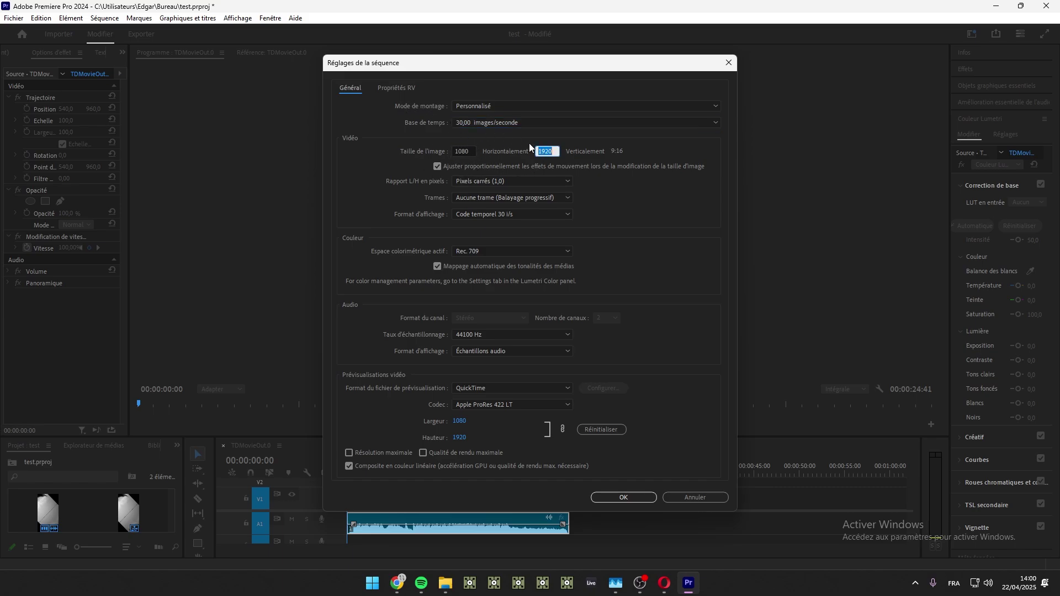
pyautogui.click(547, 149)
pyautogui.click(624, 496)
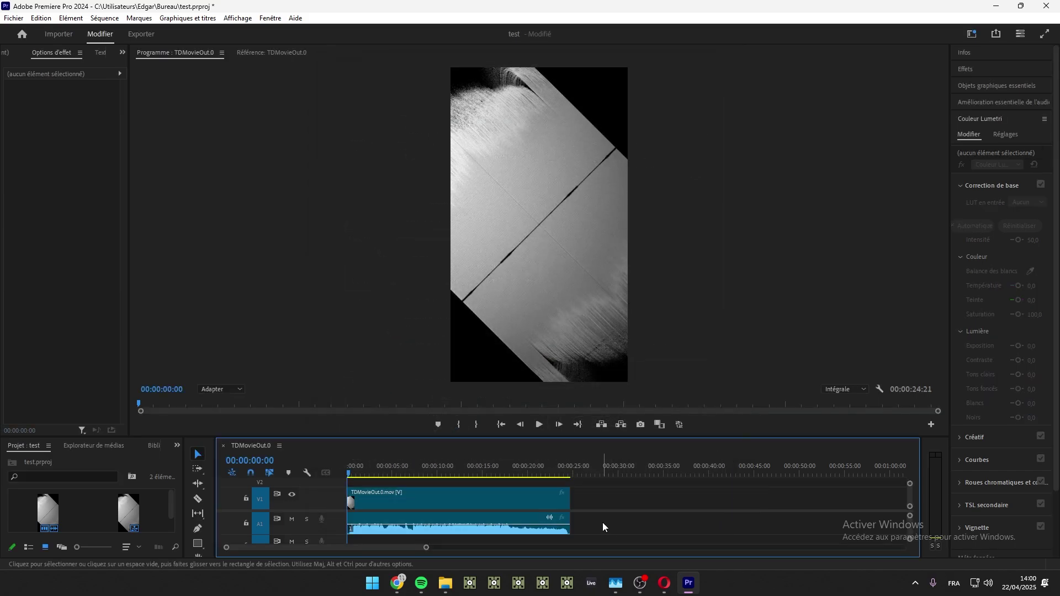
# Step: Preview a later frame, select the video and audio clips, and switch to Exporter
pyautogui.moveTo(349, 473); pyautogui.dragTo(490, 474)
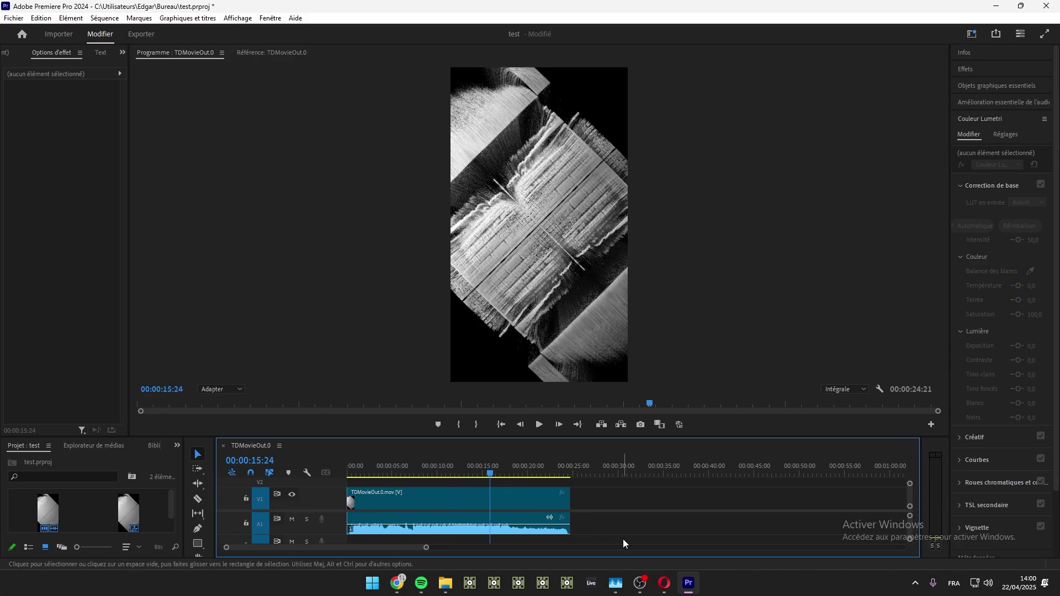
pyautogui.moveTo(624, 544); pyautogui.dragTo(526, 501)
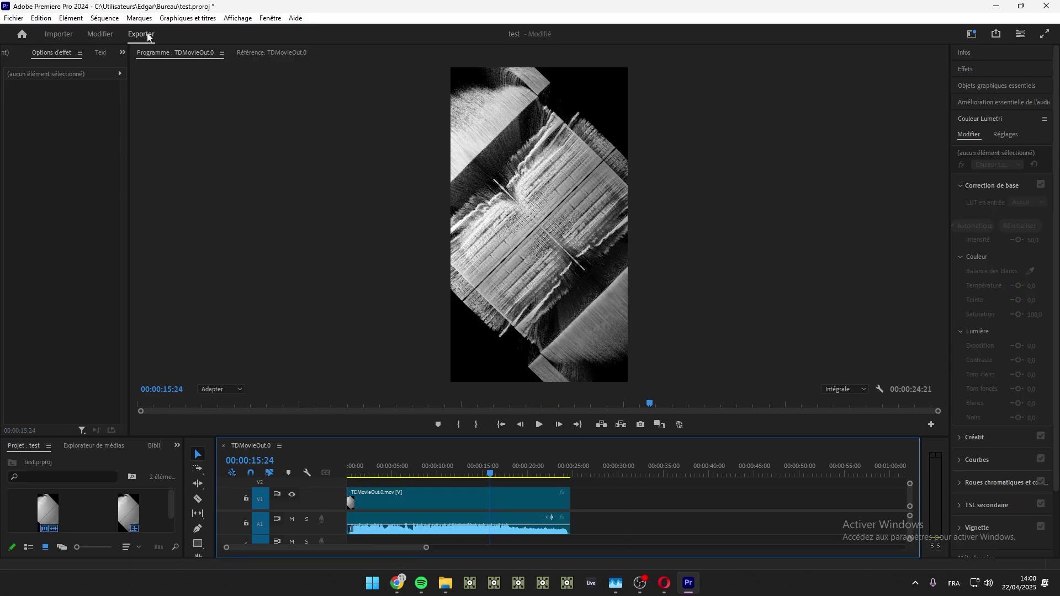
pyautogui.click(144, 37)
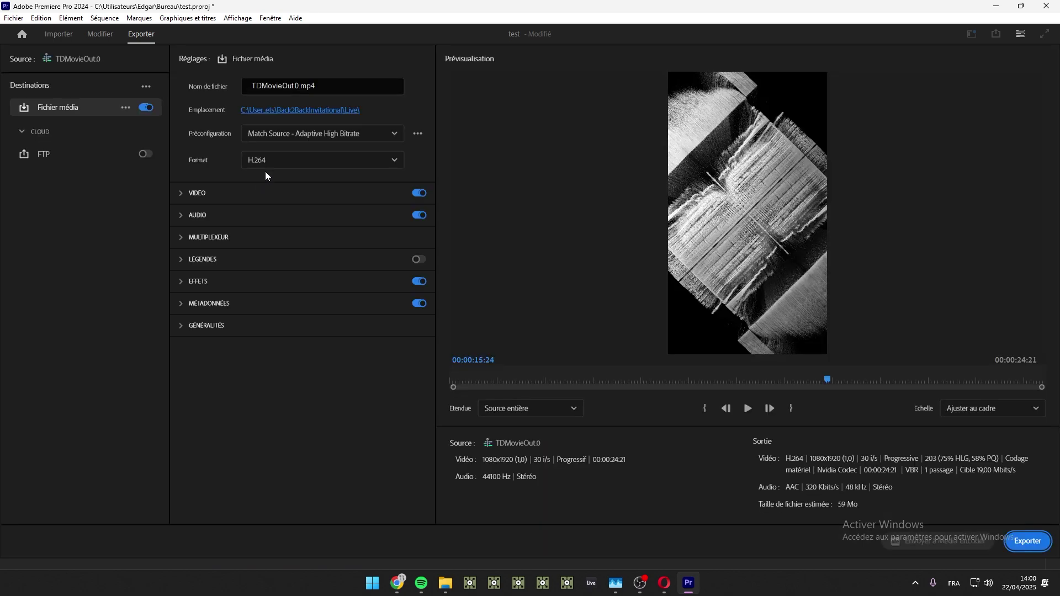
# Step: Lower the export's audio Débit to 256 Kbits/s
pyautogui.click(182, 217)
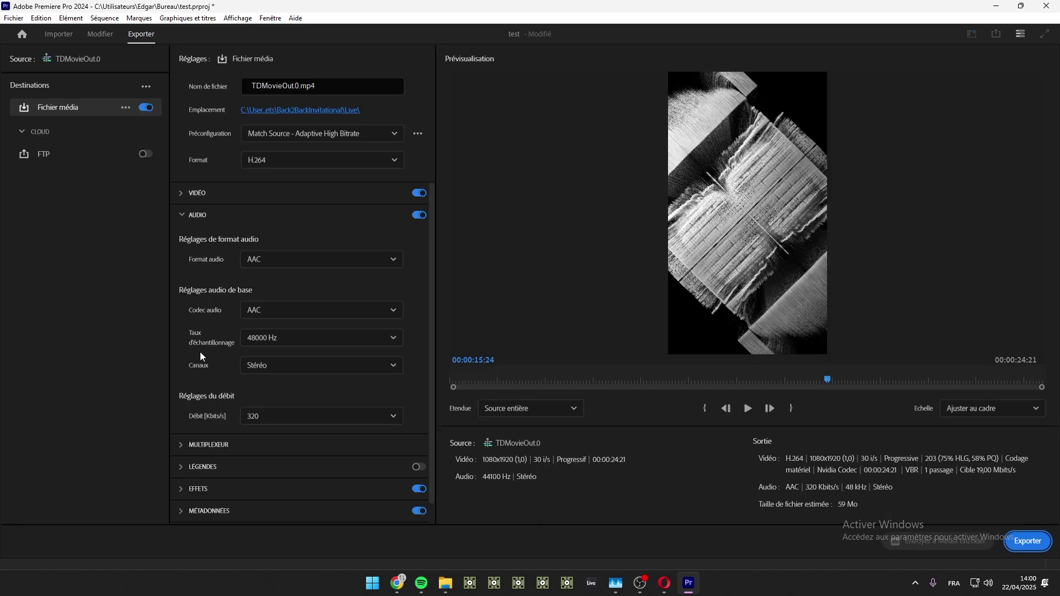
pyautogui.click(280, 418)
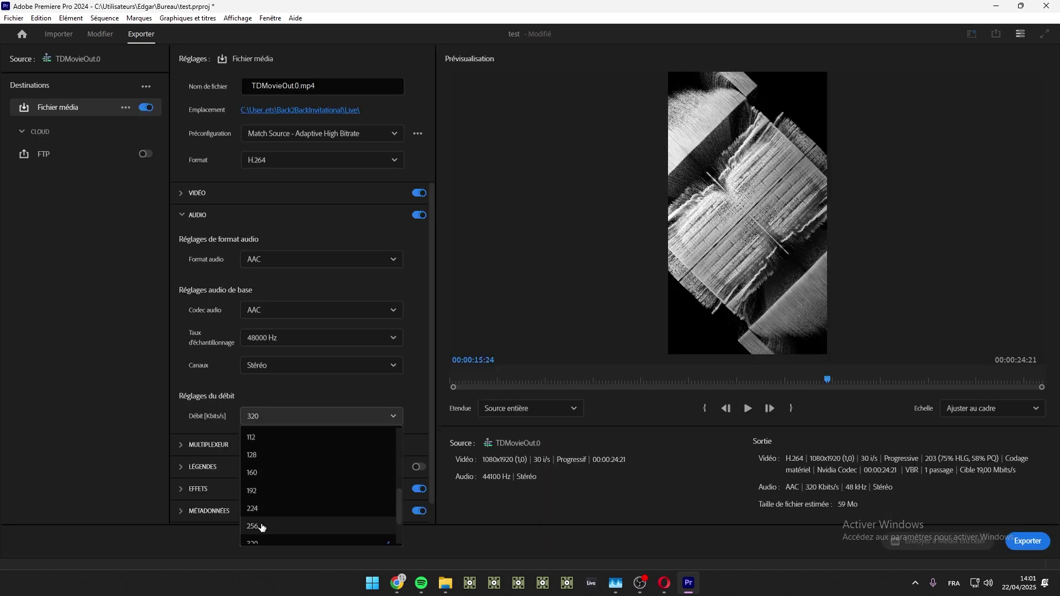
pyautogui.scroll(-1, 269, 533)
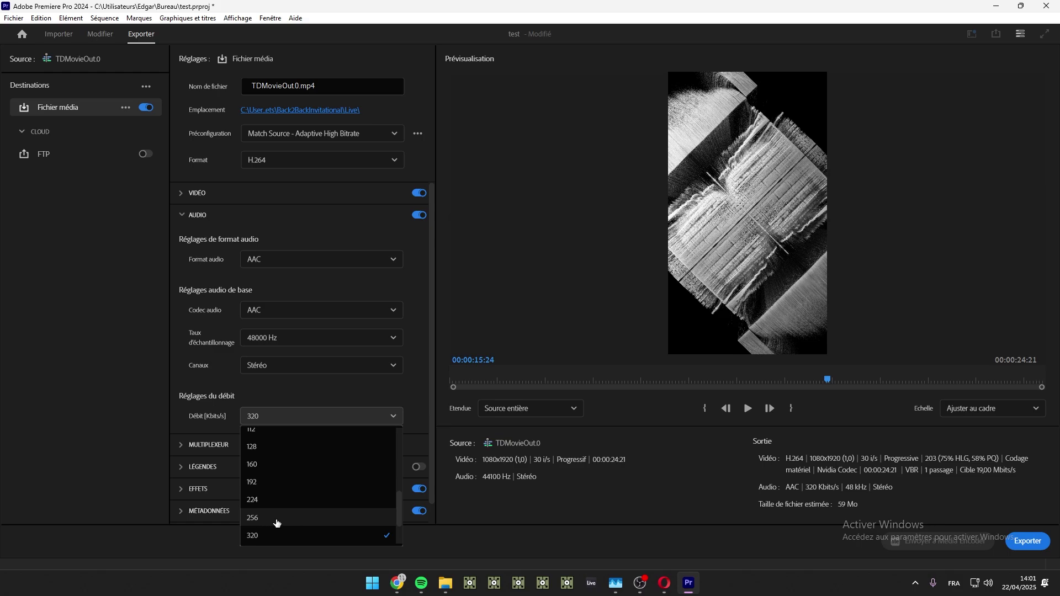
pyautogui.click(277, 519)
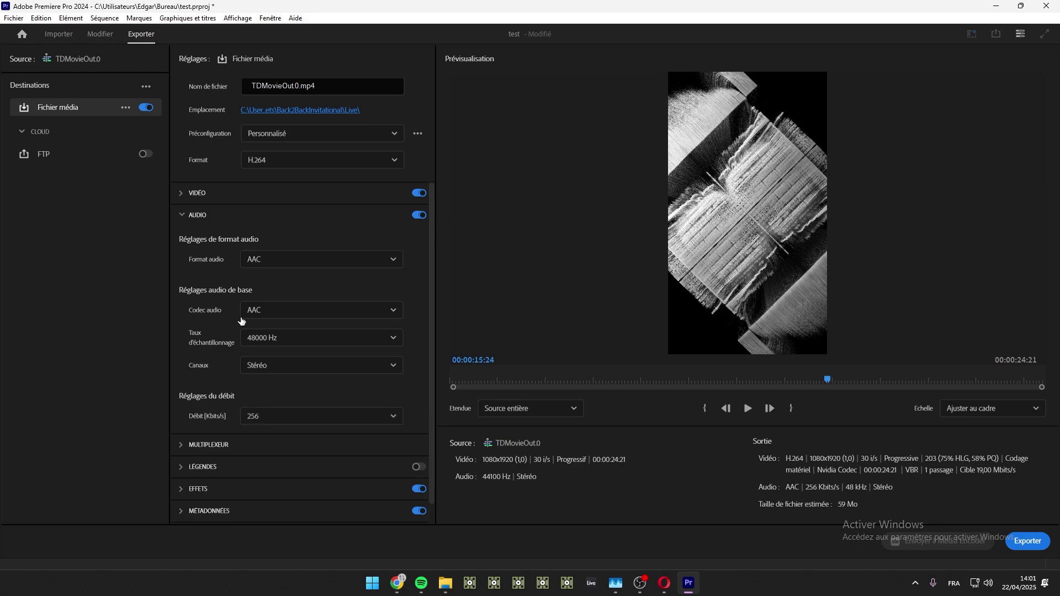
pyautogui.click(182, 195)
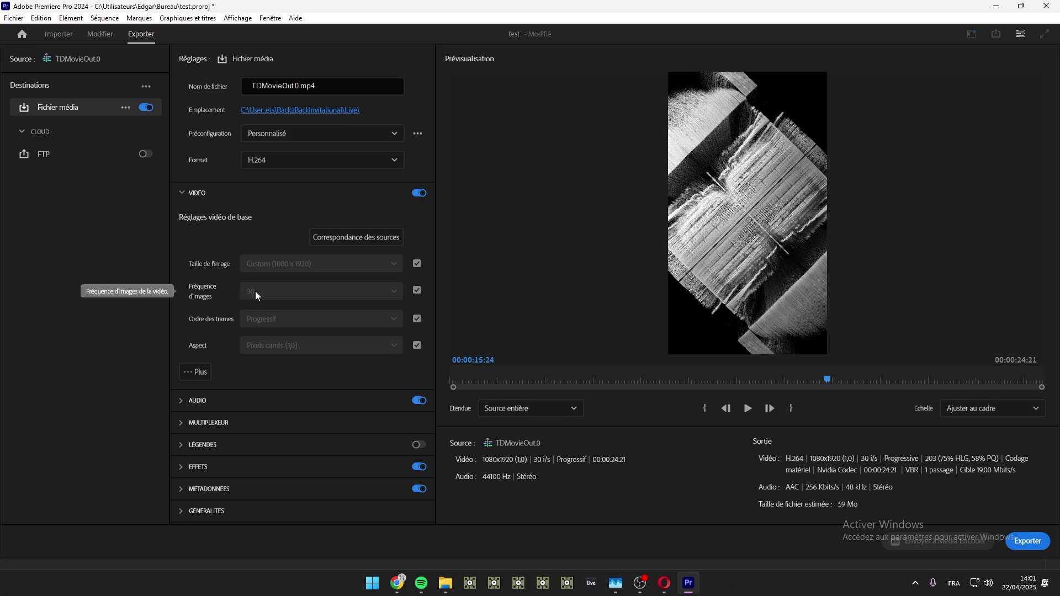
# Step: Enable Rendu à la résolution maximale and Utiliser la qualité de rendu maximale
pyautogui.click(194, 372)
pyautogui.scroll(-2, 201, 371)
pyautogui.scroll(-1, 211, 363)
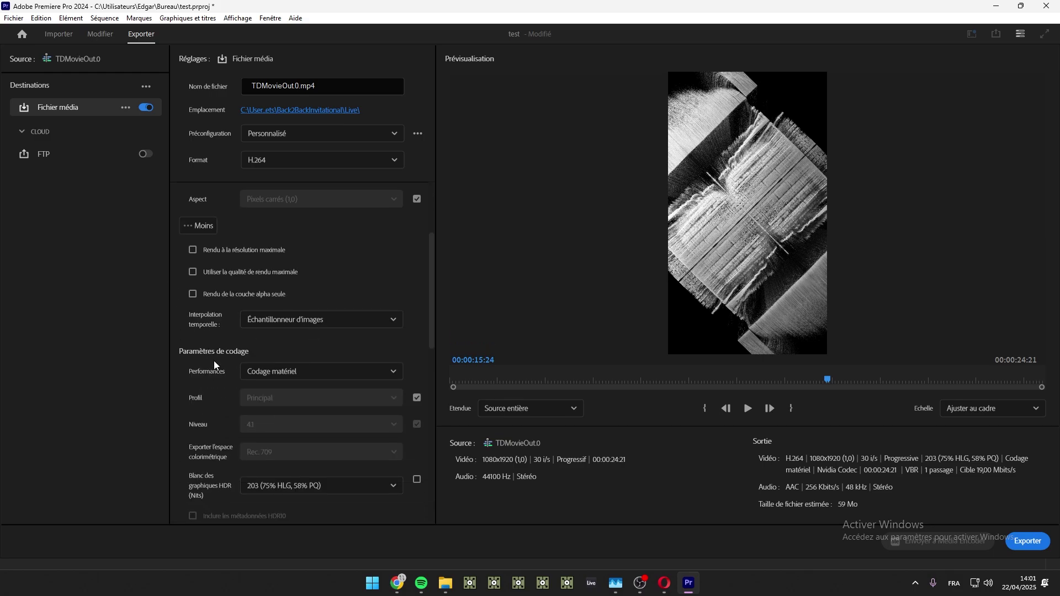
pyautogui.click(270, 250)
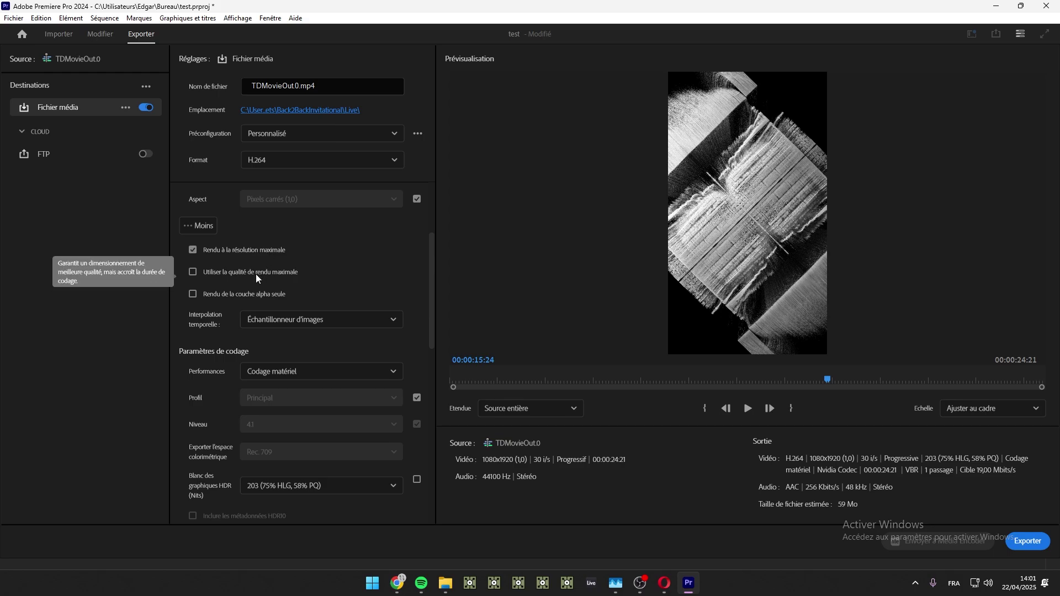
pyautogui.click(257, 274)
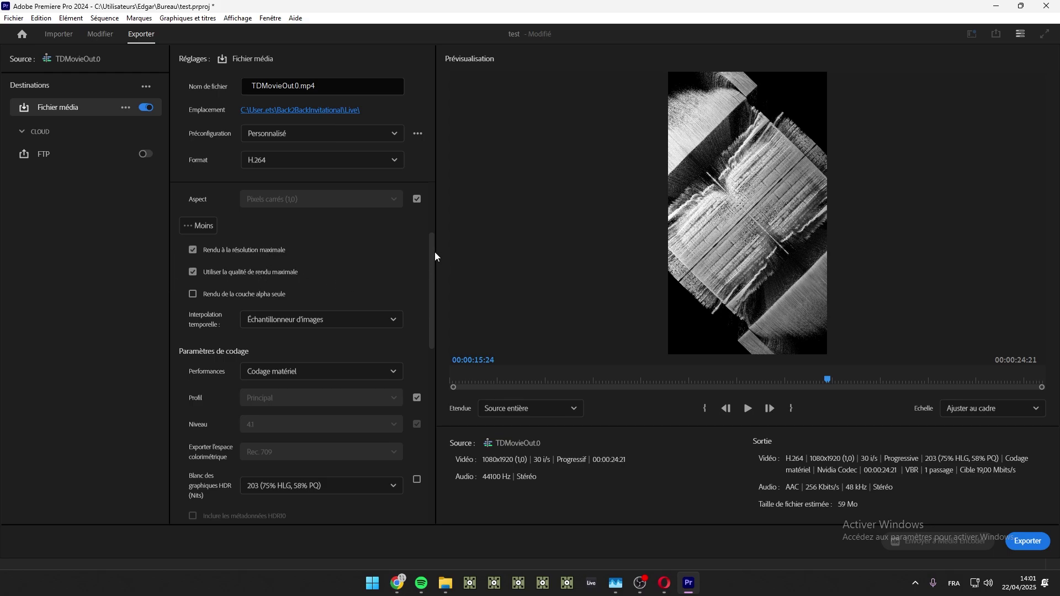
pyautogui.moveTo(433, 252); pyautogui.dragTo(432, 311)
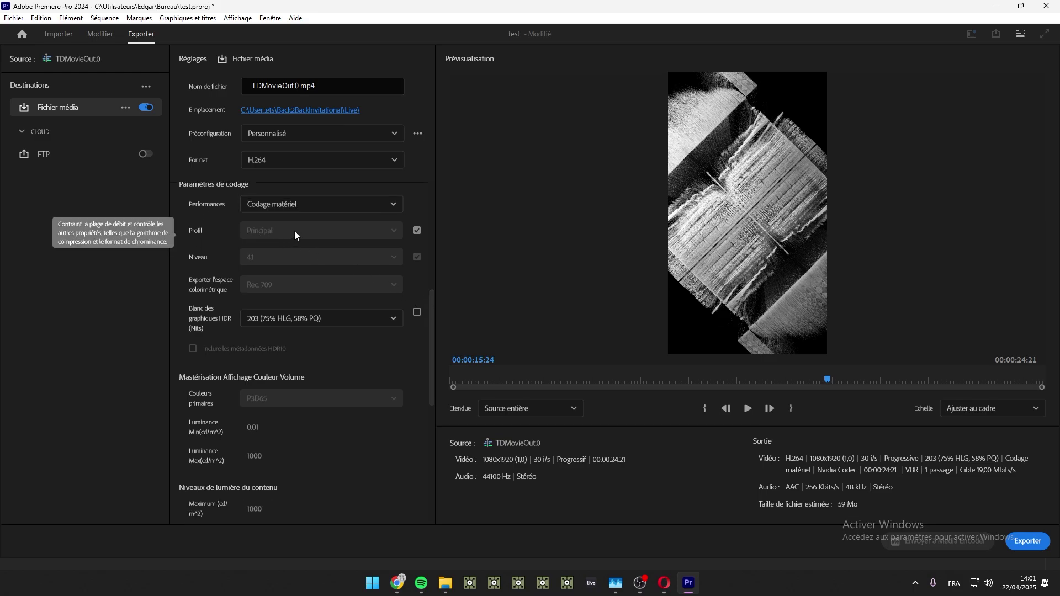
# Step: Set the encoding profile to Supérieur and bitrate encoding to VBR, 2 passages
pyautogui.click(417, 231)
pyautogui.click(373, 231)
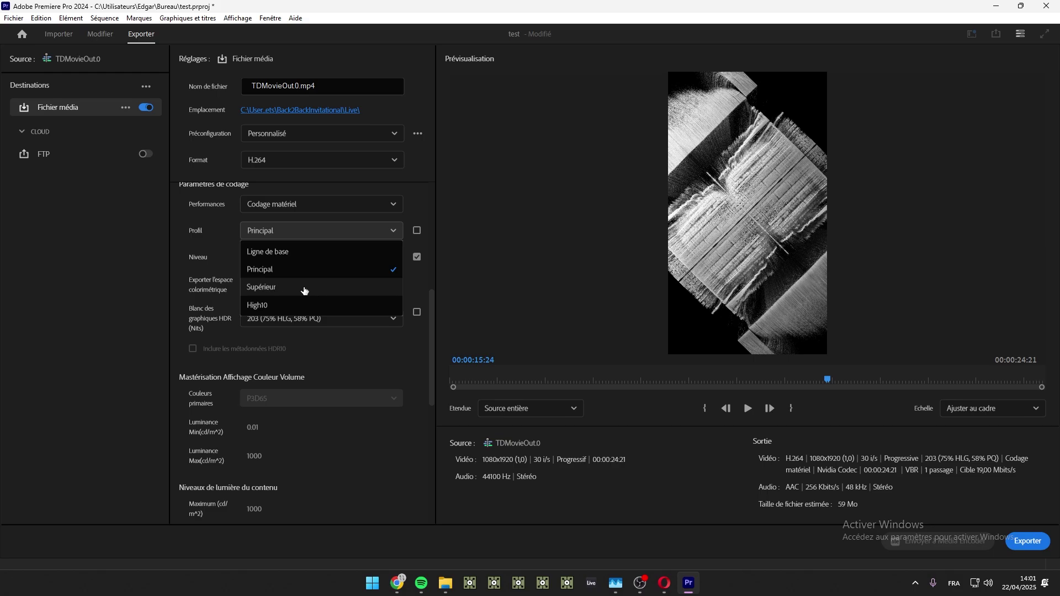
pyautogui.click(302, 290)
pyautogui.scroll(-5, 335, 380)
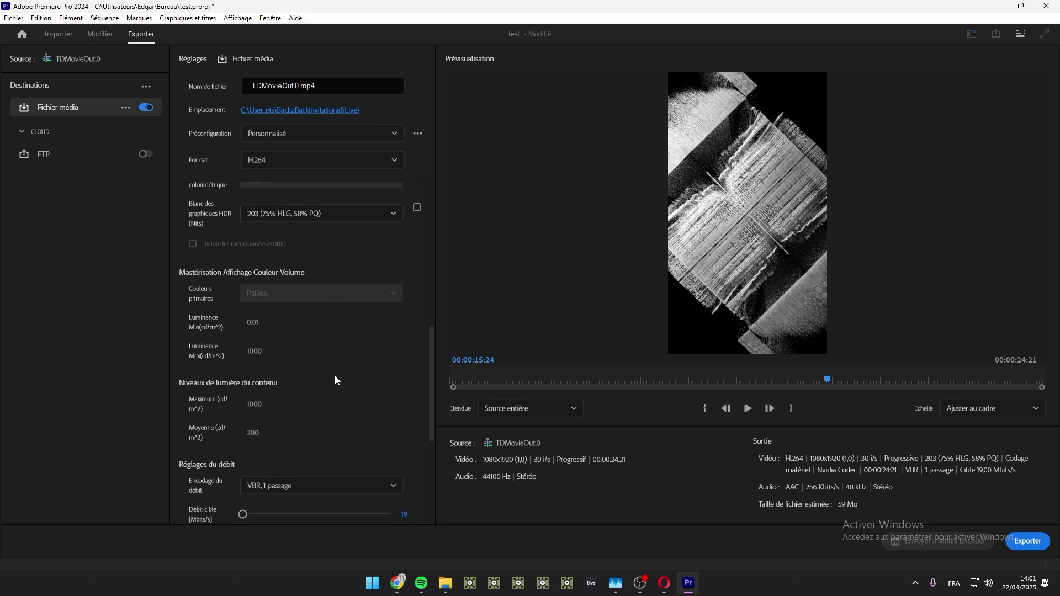
pyautogui.click(365, 329)
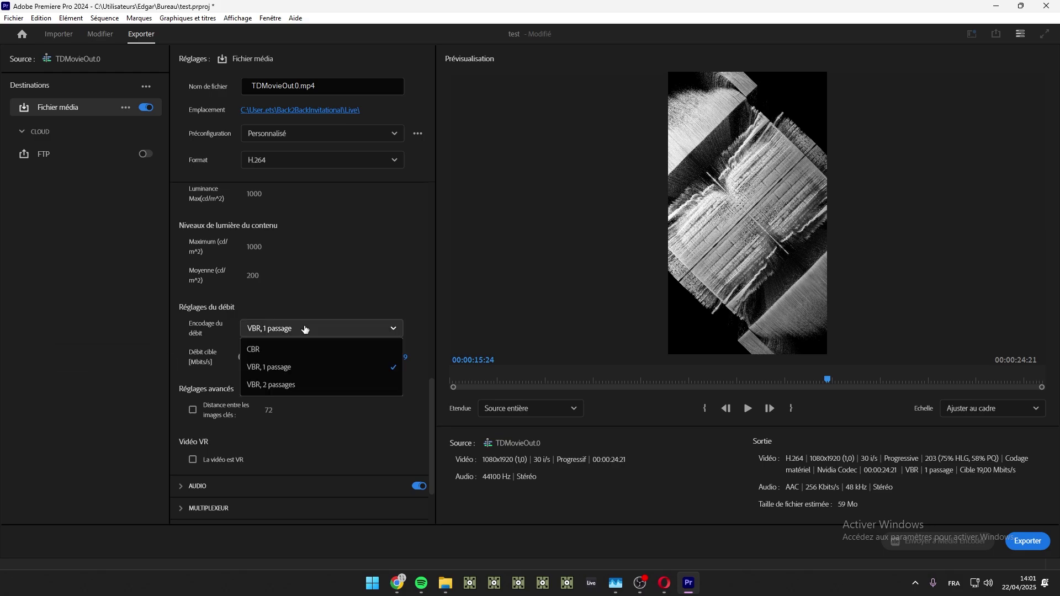
pyautogui.click(291, 389)
pyautogui.click(404, 385)
# Step: Enter 50 Mbit/s as the target bitrate
pyautogui.scroll(1, 338, 337)
pyautogui.scroll(4, 335, 338)
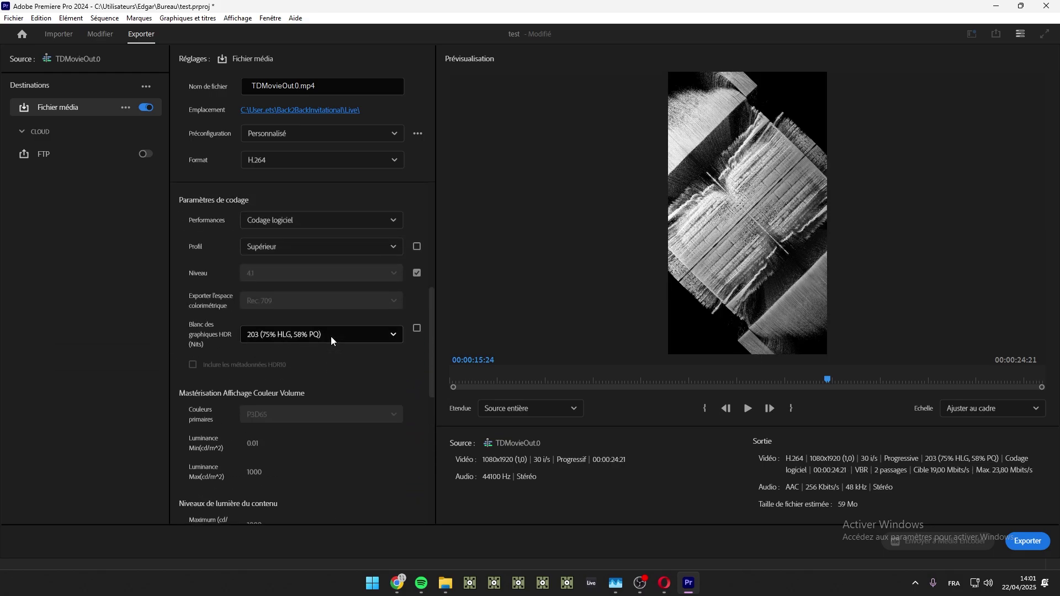
pyautogui.scroll(-2, 315, 432)
pyautogui.scroll(-2, 315, 432)
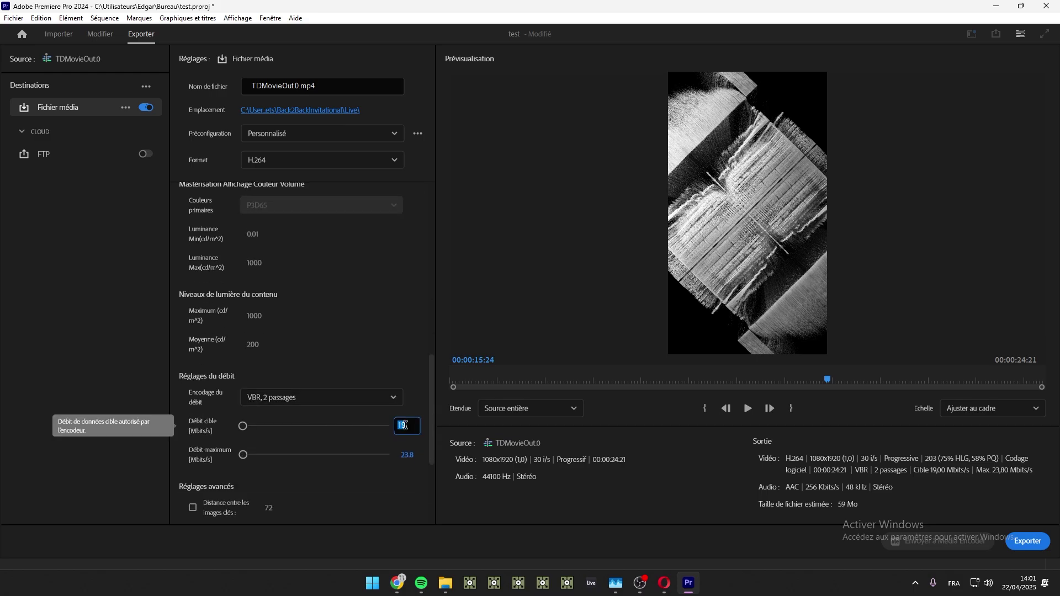
pyautogui.write('50')
pyautogui.press('Return')
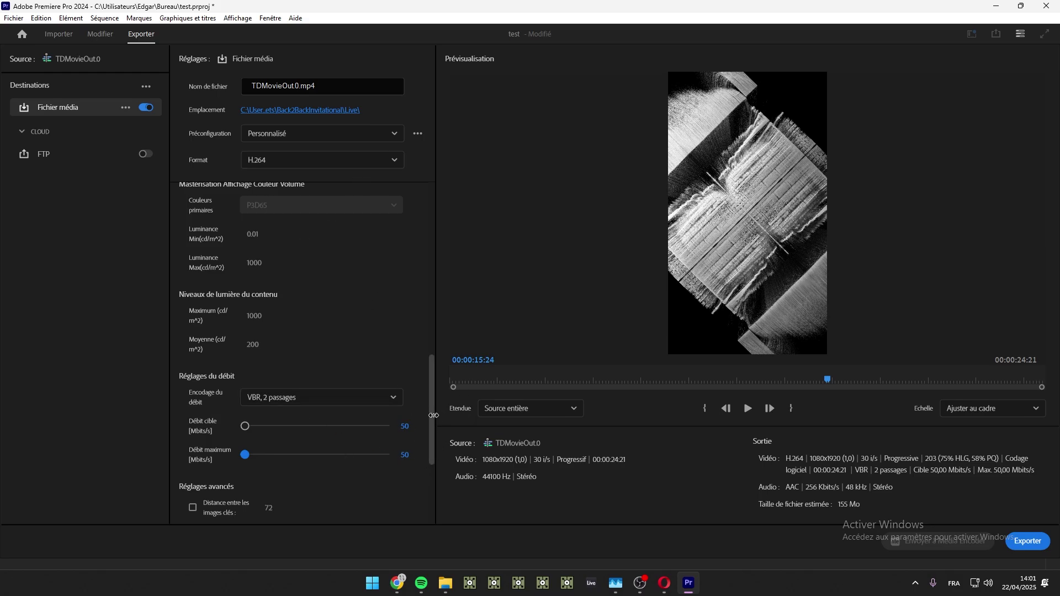
# Step: Change the target bitrate to 60 and the maximum bitrate to 70 Mbit/s
pyautogui.scroll(-1, 432, 414)
pyautogui.click(409, 408)
pyautogui.write('60')
pyautogui.press('Tab')
pyautogui.write('70')
pyautogui.press('Return')
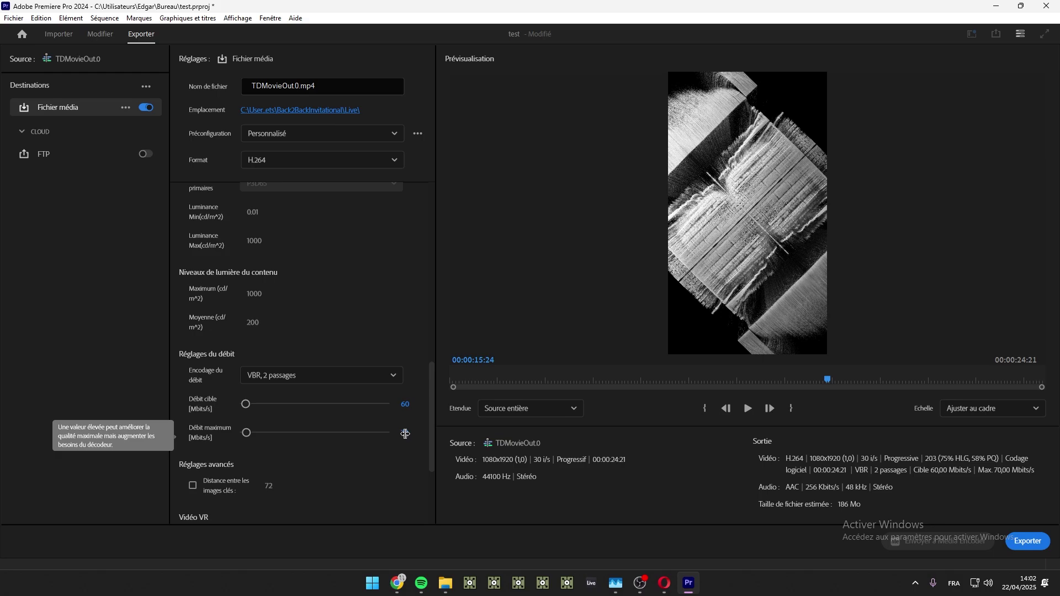
# Step: Try 70 for the target bitrate, then set target and maximum both to 60 Mbit/s
pyautogui.click(404, 404)
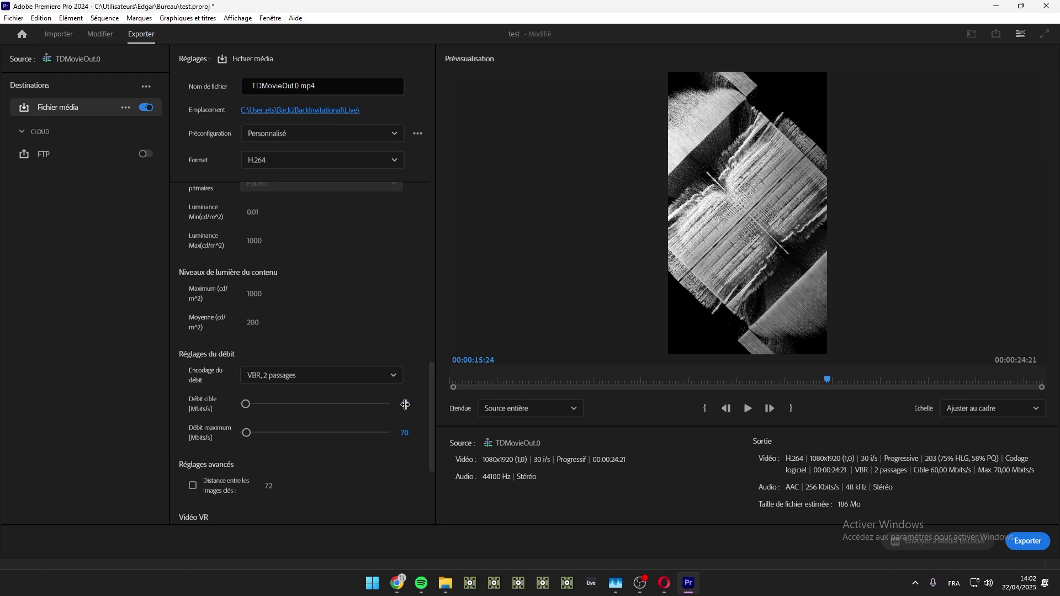
pyautogui.write('70')
pyautogui.press('Return')
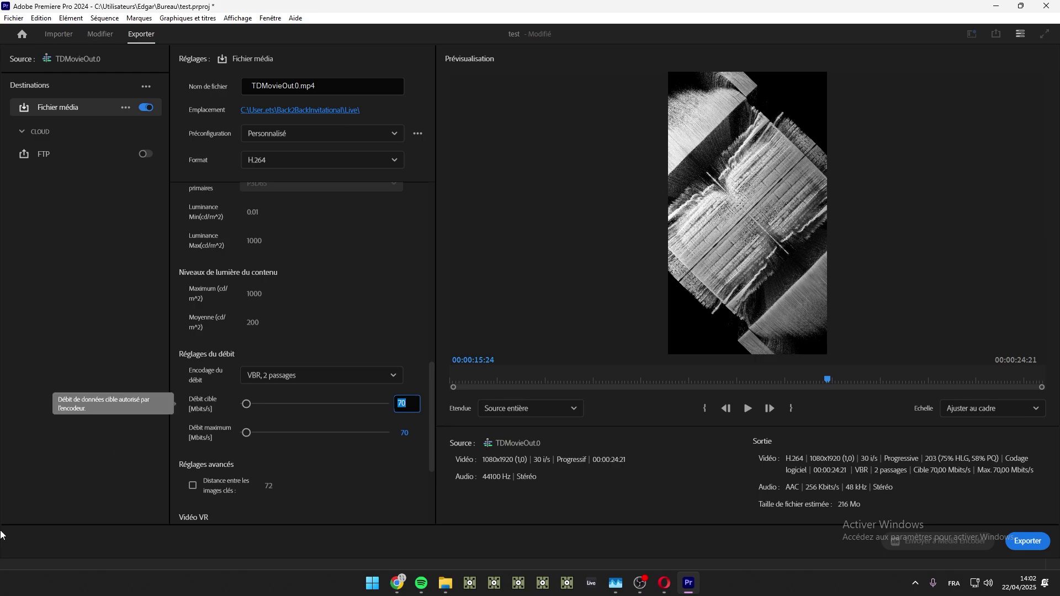
pyautogui.write('60')
pyautogui.press('Tab')
pyautogui.write('60')
pyautogui.press('Return')
# Step: Re-enter 60 Mbit/s for both target and maximum bitrate after the value slipped
pyautogui.moveTo(406, 401); pyautogui.dragTo(412, 400)
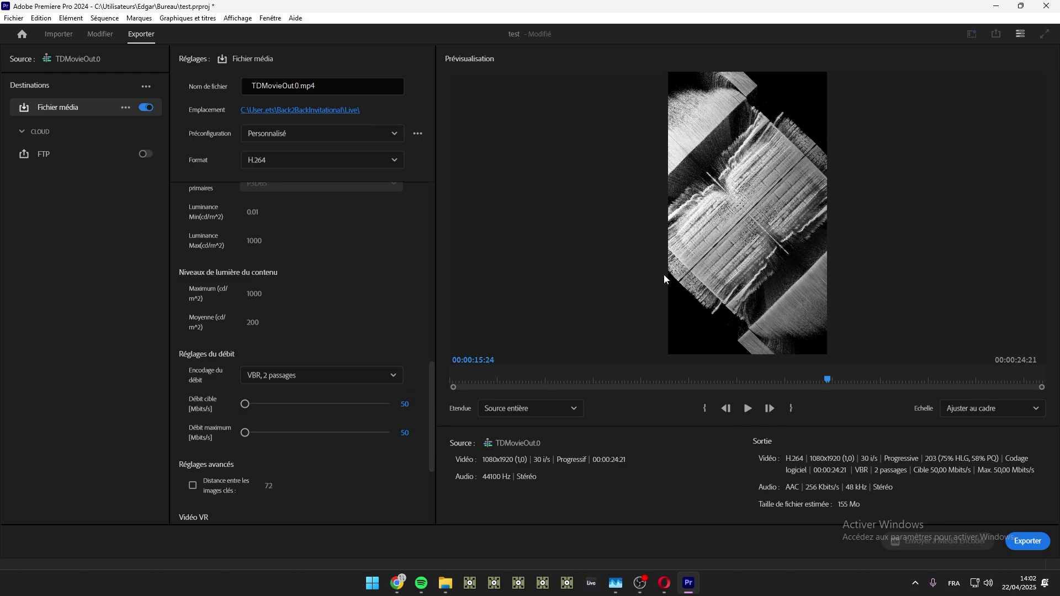
pyautogui.click(405, 404)
pyautogui.write('60')
pyautogui.press('Tab')
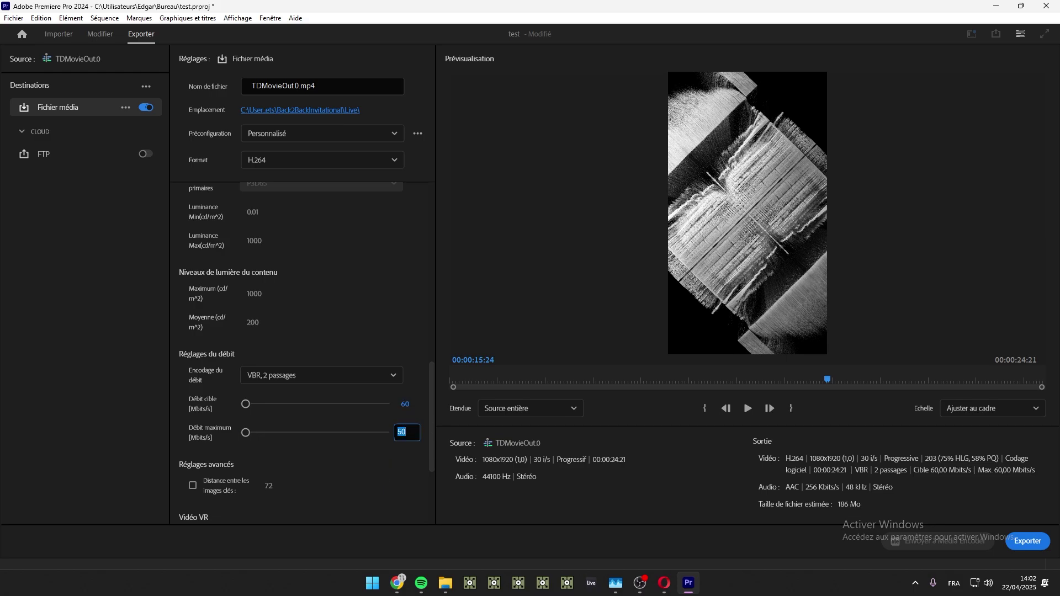
pyautogui.write('60')
pyautogui.press('Return')
# Step: Set the export location to the Desktop for TDMovieOut.mp4
pyautogui.click(306, 111)
pyautogui.click(45, 188)
pyautogui.click(567, 399)
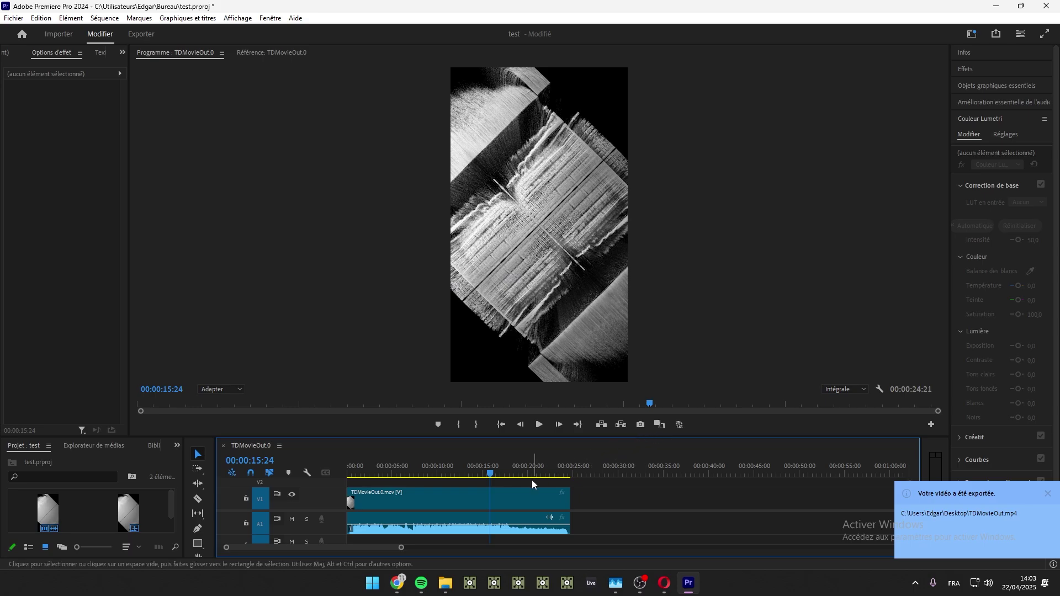
# Step: Open the Properties of TDMovieOut.mp4 in the Desktop folder
pyautogui.click(449, 586)
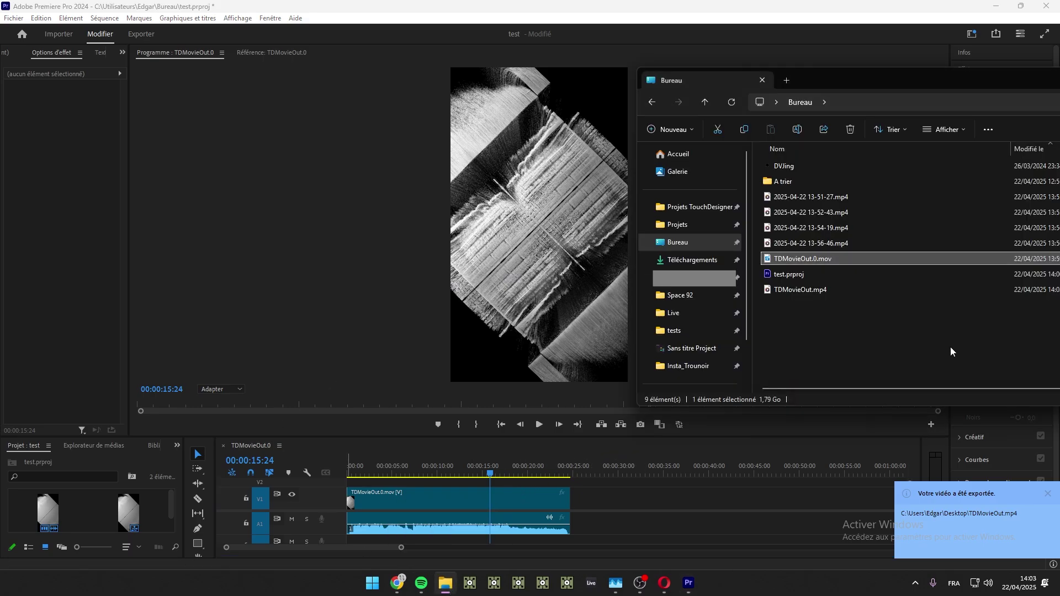
pyautogui.moveTo(939, 83); pyautogui.dragTo(456, 83)
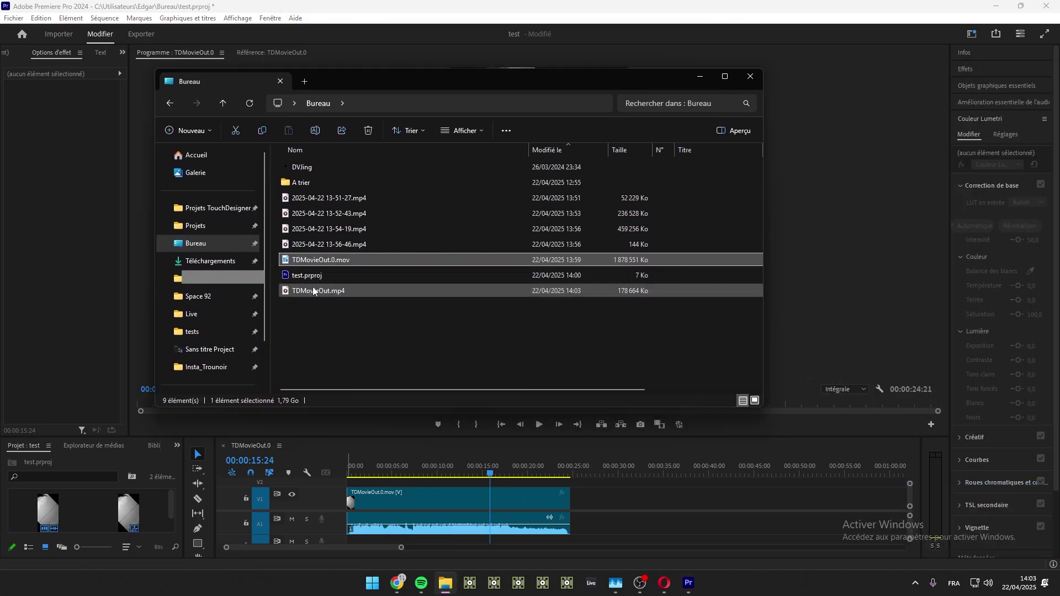
pyautogui.click(312, 288)
pyautogui.rightClick(337, 289)
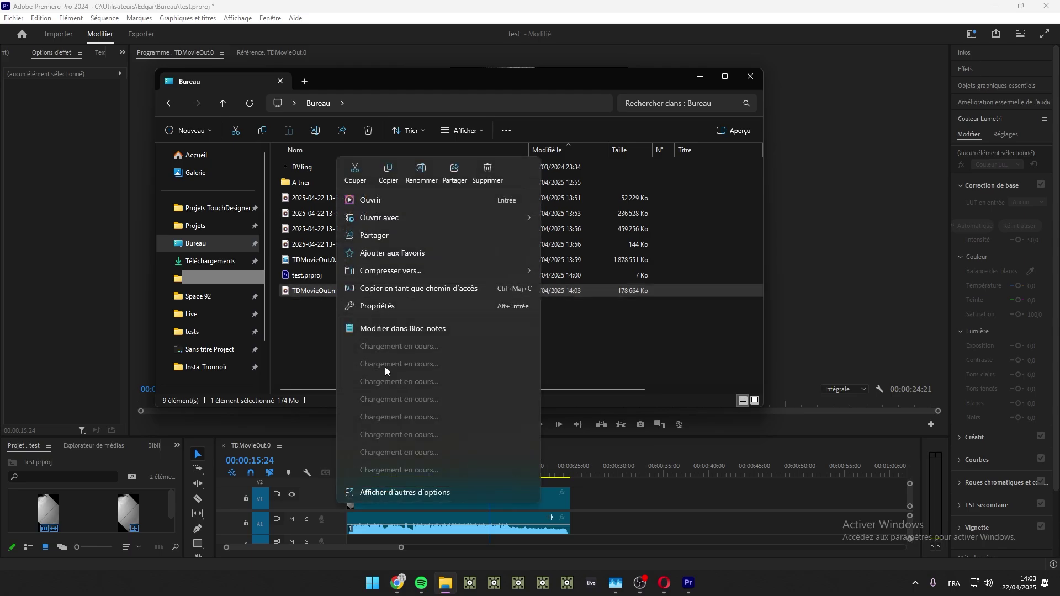
pyautogui.click(481, 306)
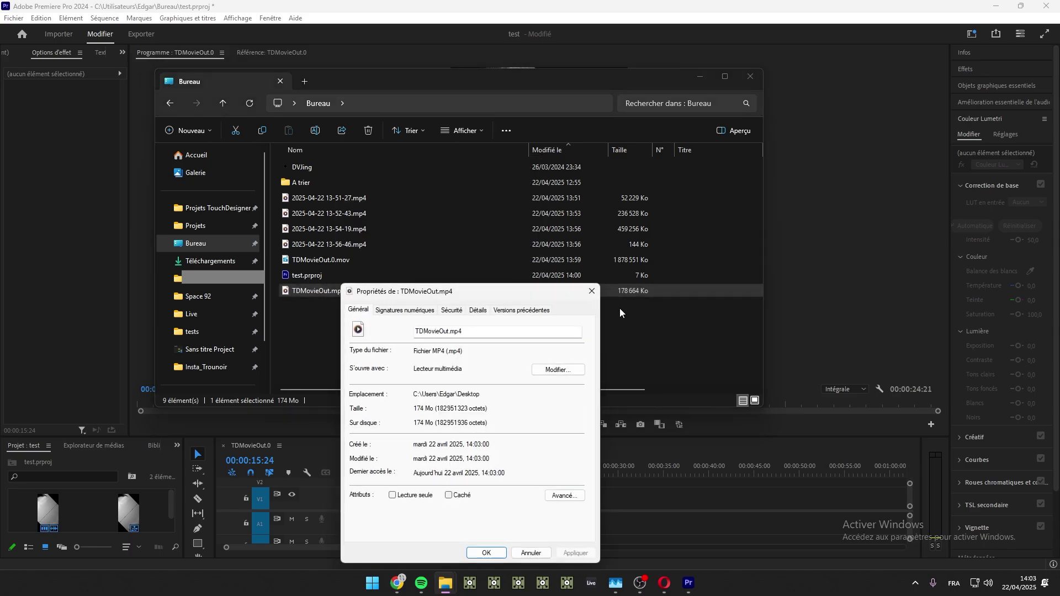
# Step: Check the file's width, height and frame rate in the Details tab, then close Properties
pyautogui.click(480, 310)
pyautogui.moveTo(500, 291); pyautogui.dragTo(588, 168)
pyautogui.click(540, 311)
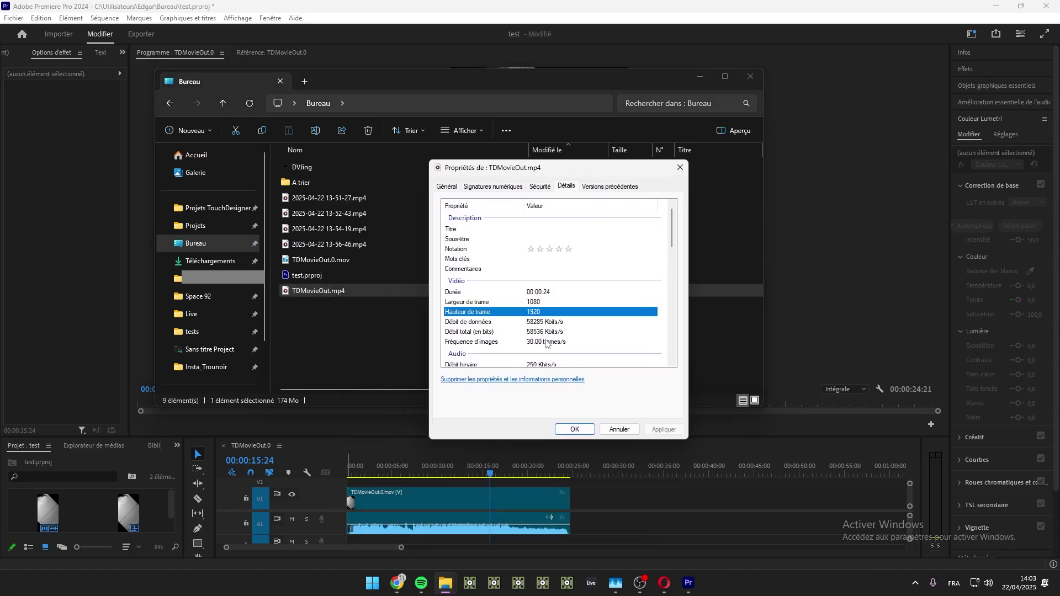
pyautogui.click(546, 304)
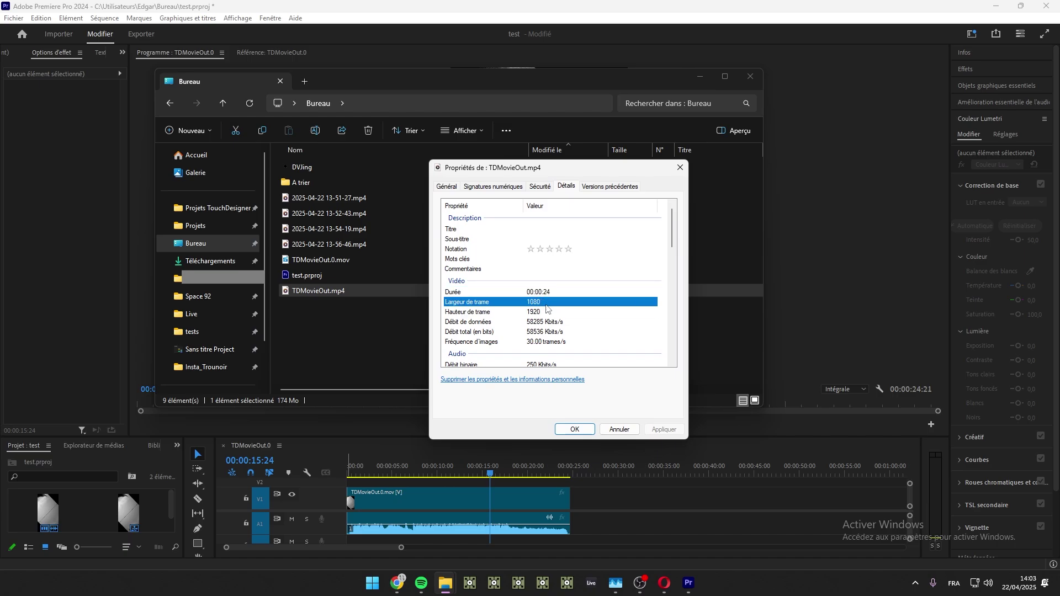
pyautogui.click(549, 310)
pyautogui.moveTo(672, 229); pyautogui.dragTo(672, 238)
pyautogui.click(528, 310)
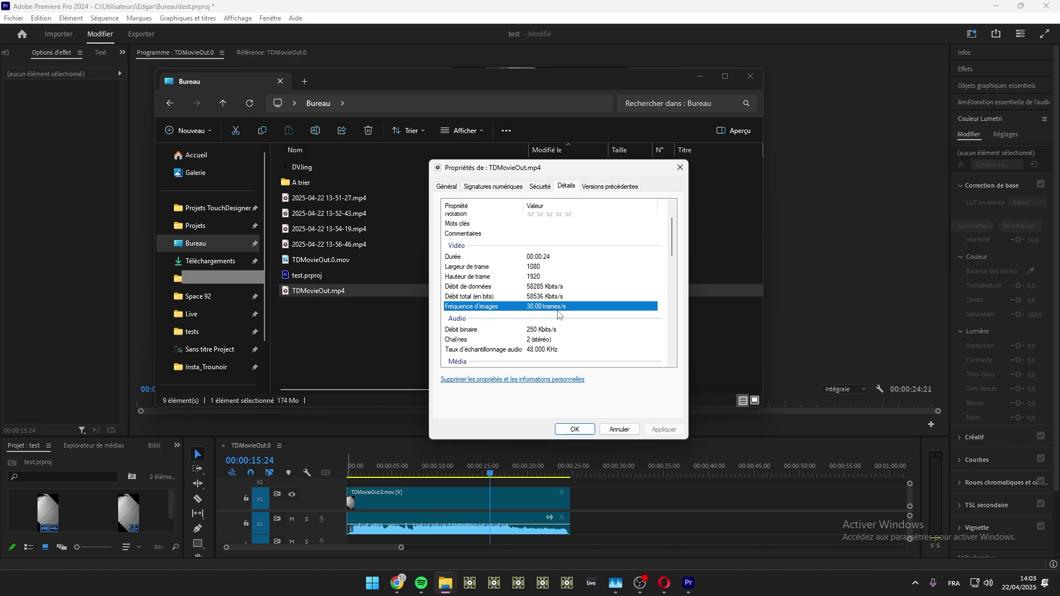
pyautogui.click(635, 432)
# Step: Start a new post in Instagram in the browser
pyautogui.moveTo(664, 585)
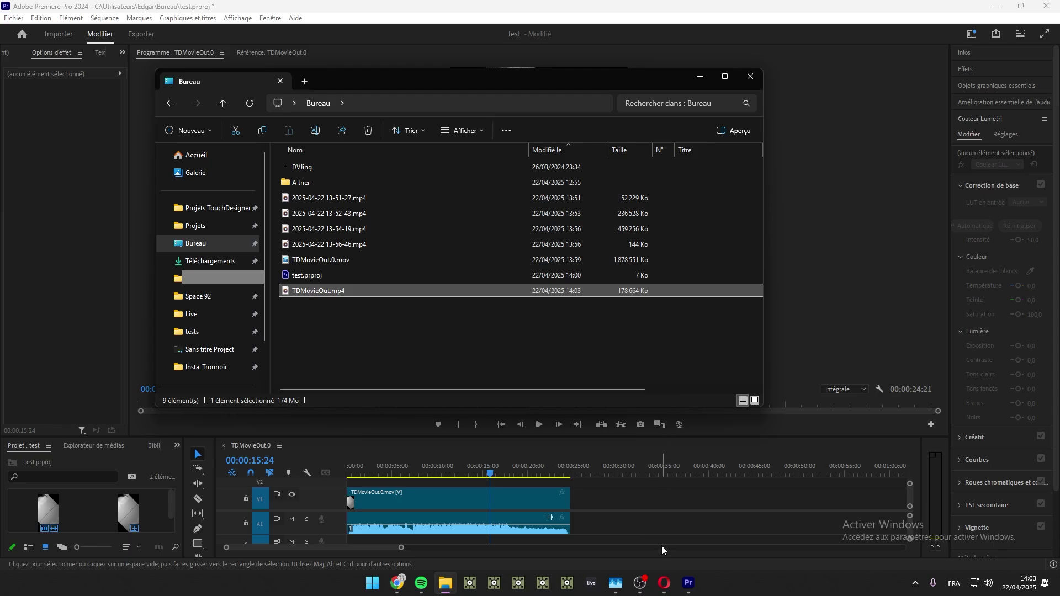
pyautogui.click(664, 584)
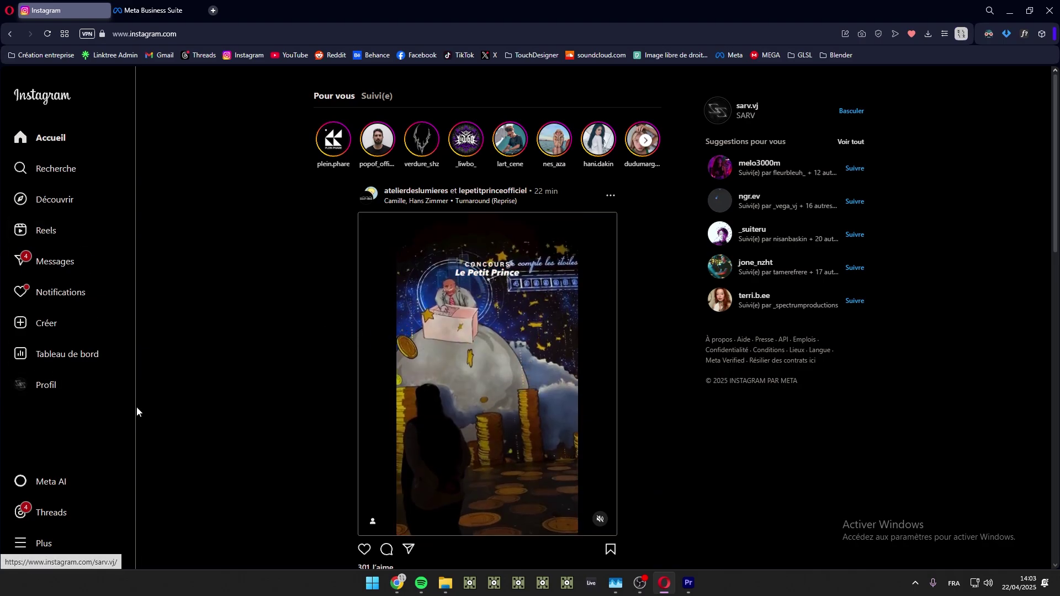
pyautogui.click(68, 330)
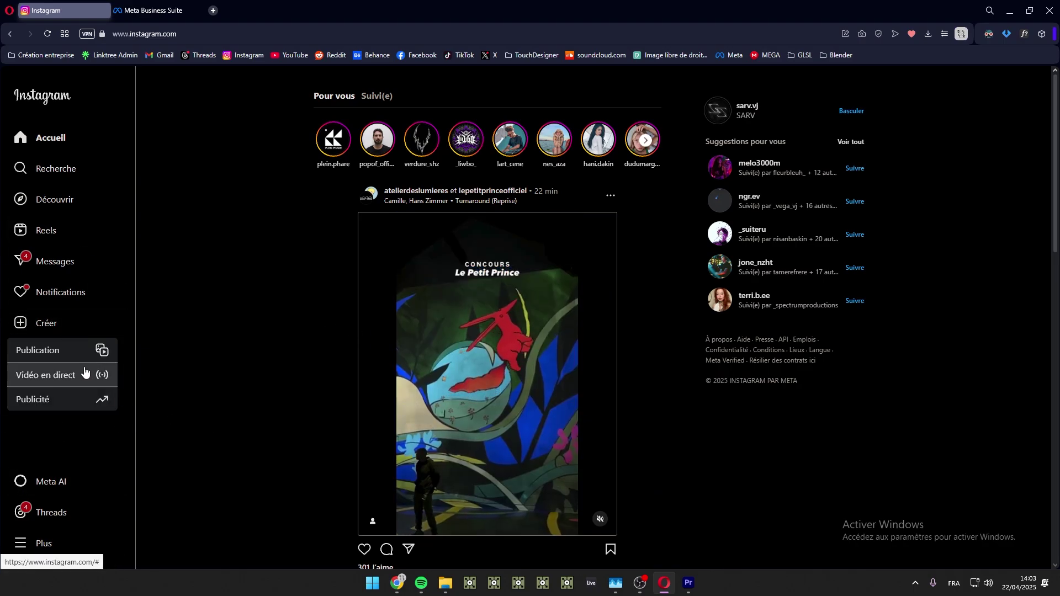
pyautogui.click(83, 349)
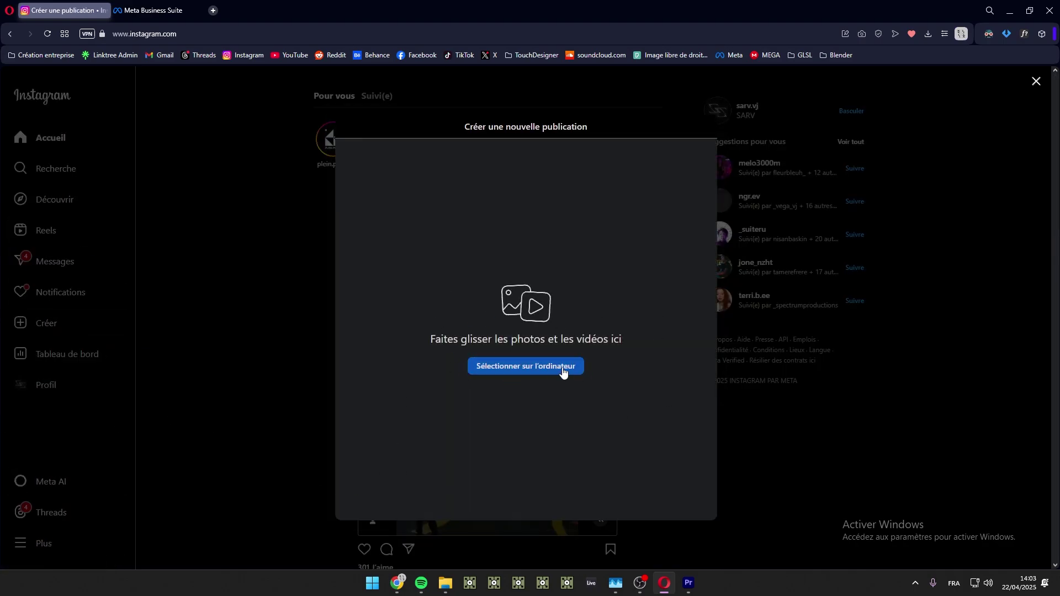
# Step: Create a Meta Business Suite reel shared only to the Instagram account, not the Facebook page
pyautogui.click(158, 10)
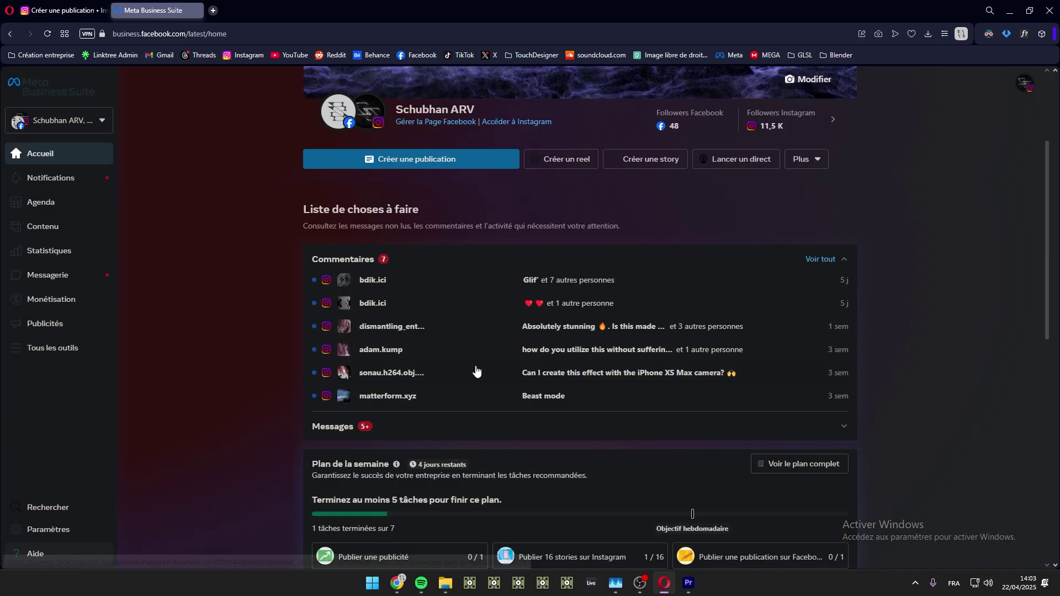
pyautogui.click(566, 159)
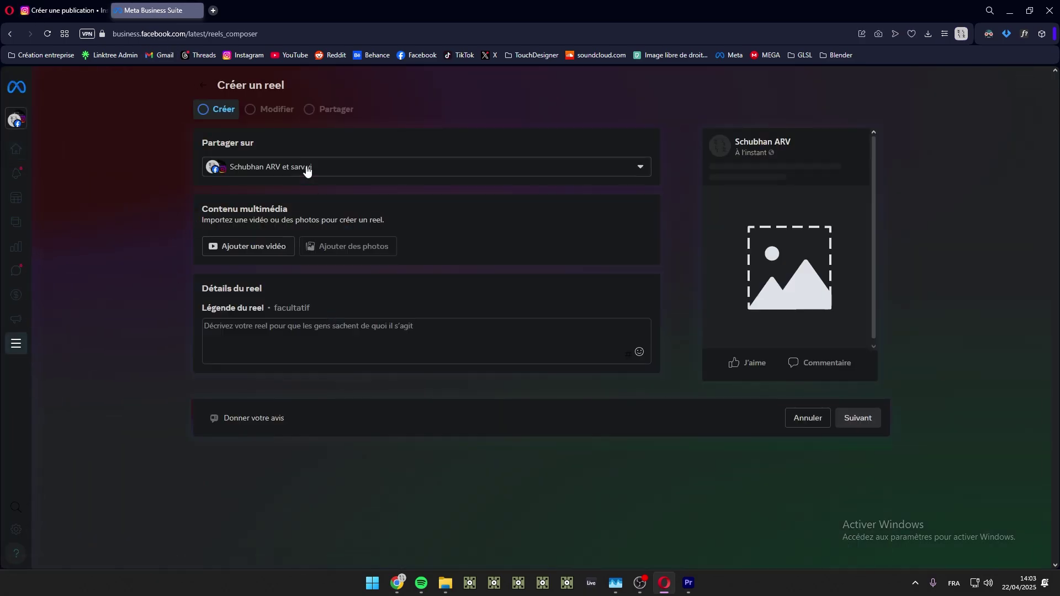
pyautogui.click(307, 167)
pyautogui.click(215, 212)
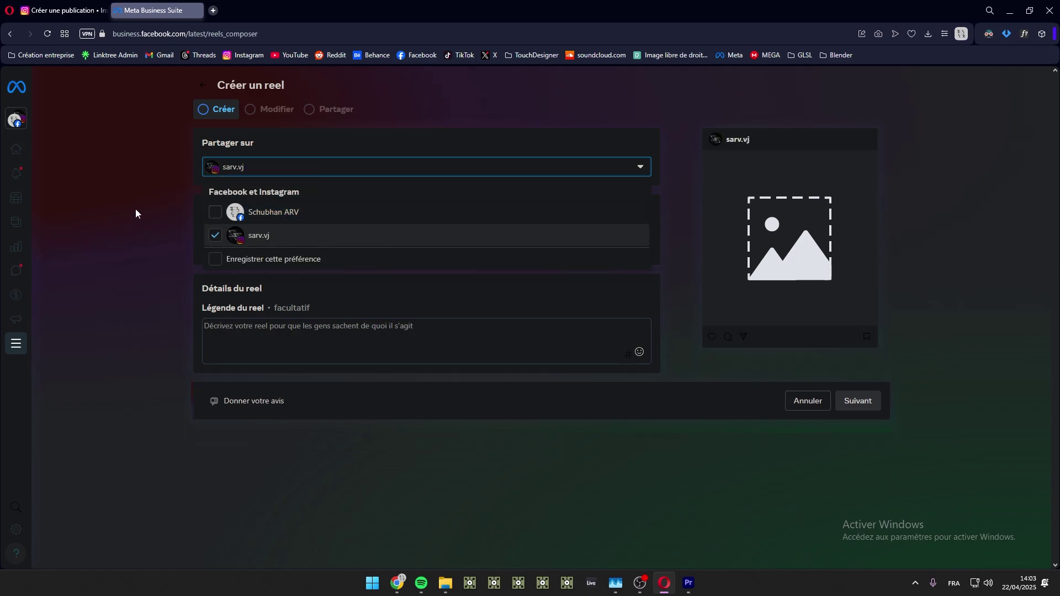
pyautogui.click(280, 171)
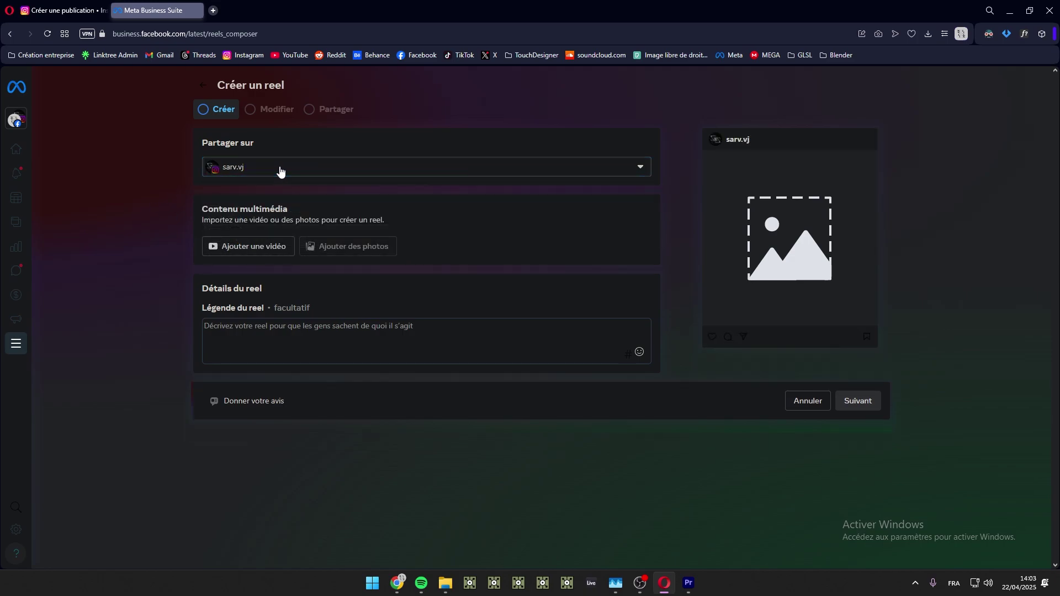
pyautogui.click(81, 16)
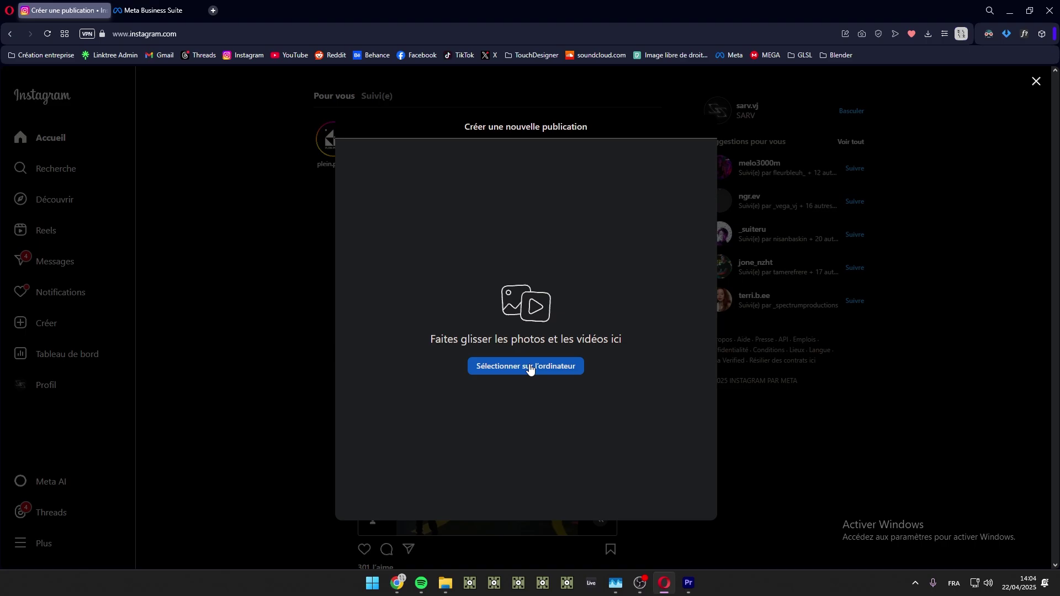
# Step: Drop TDMovieOut.mp4 into the Instagram post and crop it to 9:16
pyautogui.click(445, 584)
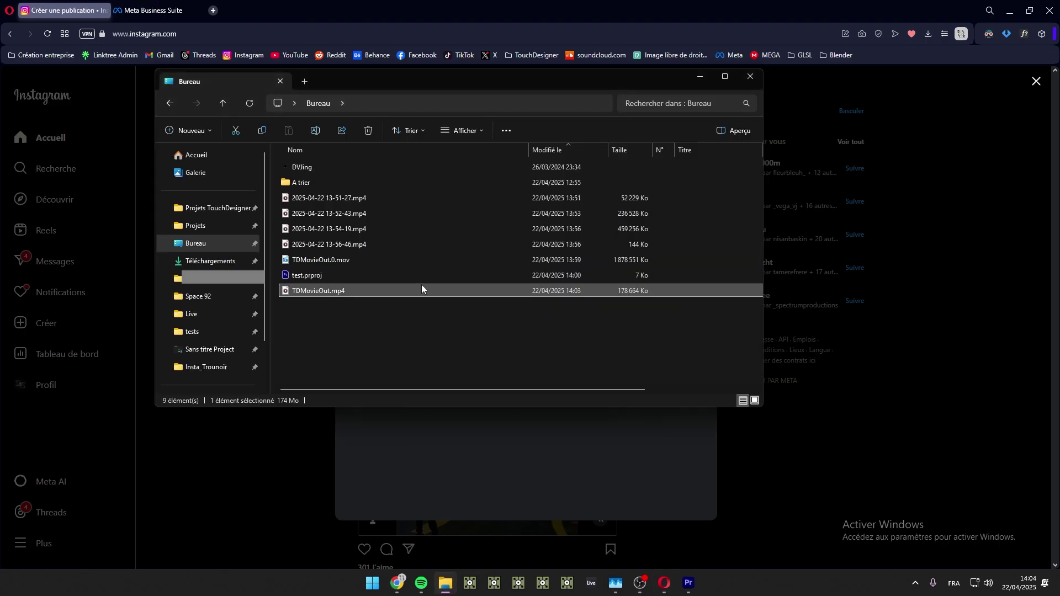
pyautogui.moveTo(463, 96); pyautogui.dragTo(983, 74)
pyautogui.moveTo(848, 269); pyautogui.dragTo(552, 354)
pyautogui.click(354, 503)
pyautogui.click(379, 445)
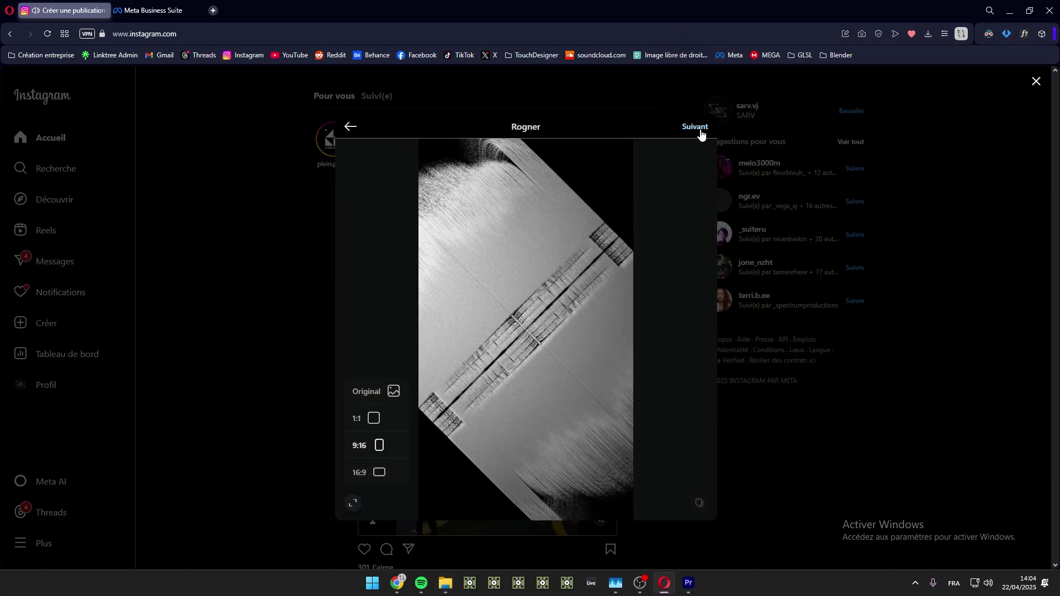
# Step: Choose a later frame as the cover photo, then go back to Meta Business Suite
pyautogui.click(699, 129)
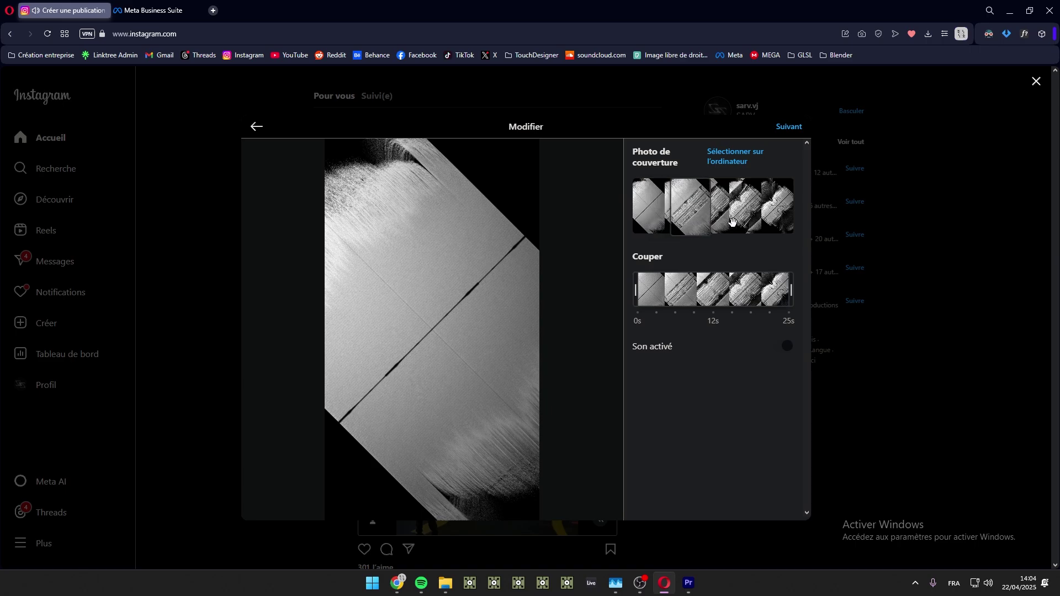
pyautogui.moveTo(733, 222); pyautogui.dragTo(759, 211)
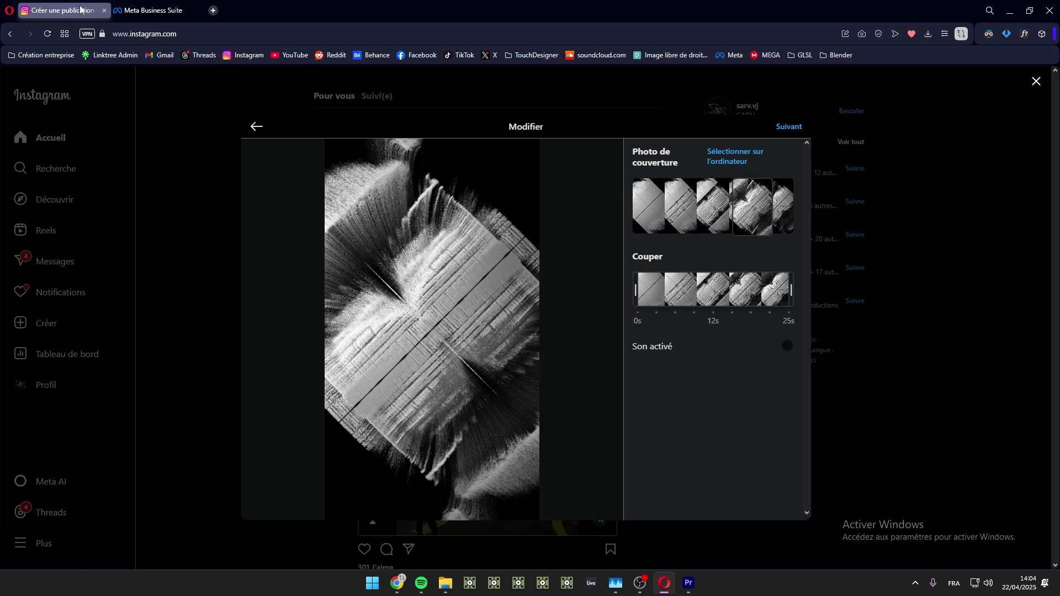
pyautogui.click(167, 10)
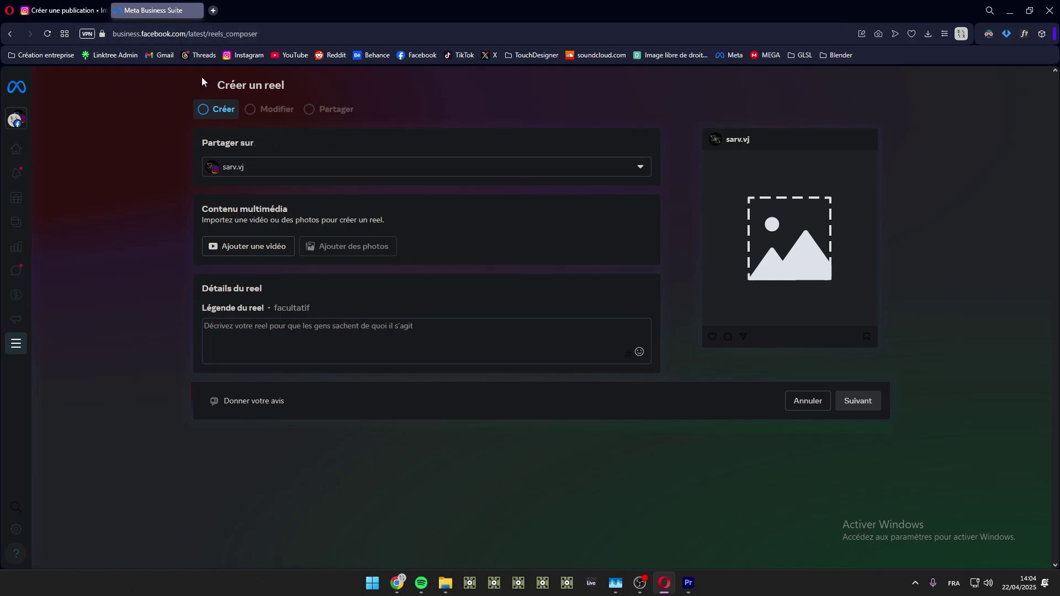
# Step: Upload TDMovieOut.mp4 from the Desktop into the reel and choose custom thumbnail import
pyautogui.click(243, 252)
pyautogui.click(46, 165)
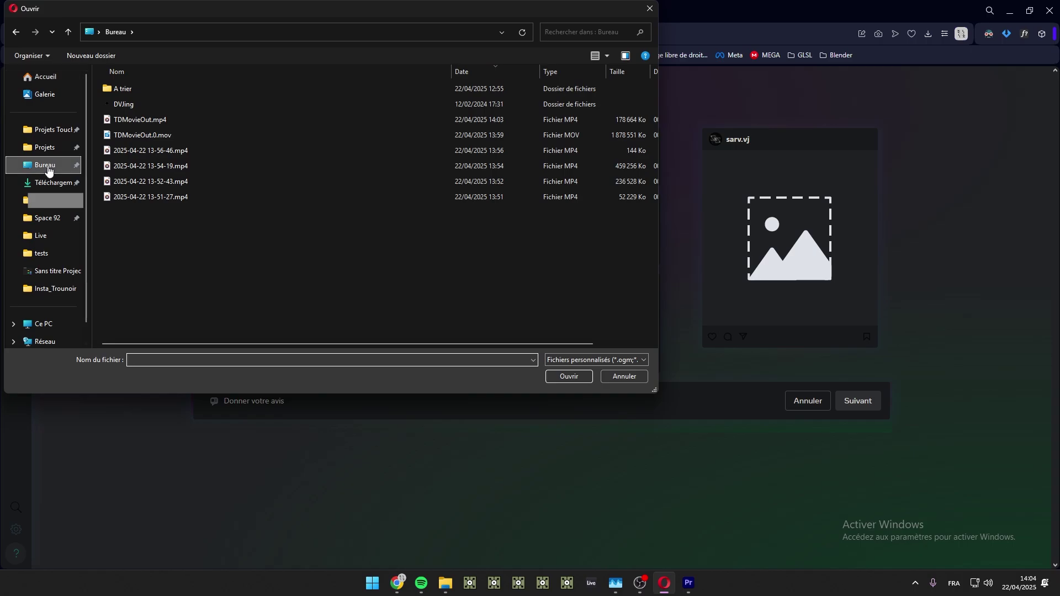
pyautogui.doubleClick(177, 119)
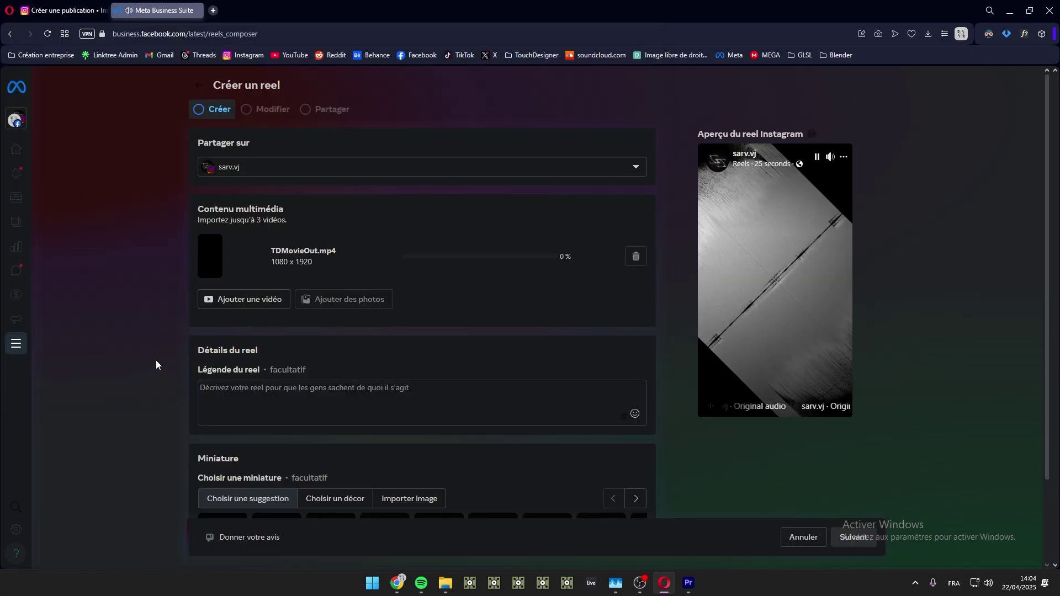
pyautogui.scroll(-2, 155, 360)
pyautogui.click(417, 405)
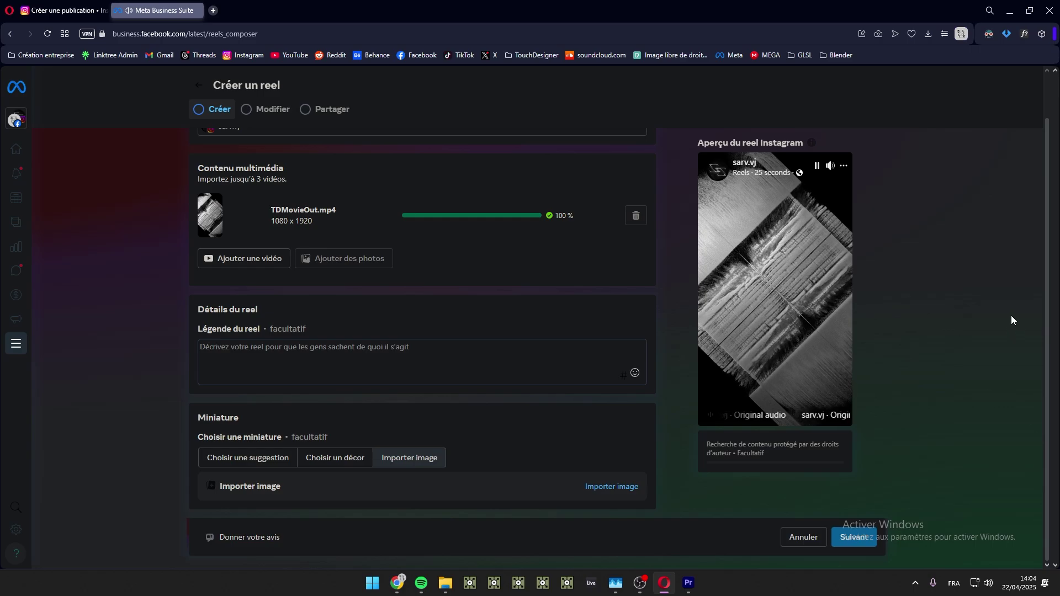
pyautogui.moveTo(1047, 342); pyautogui.dragTo(1052, 293)
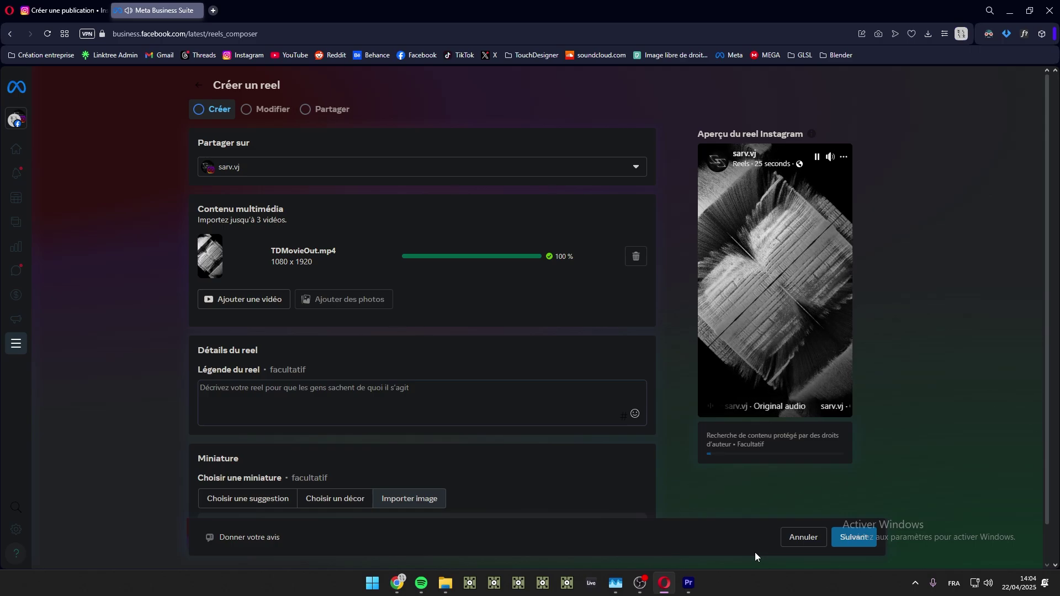
pyautogui.moveTo(644, 587)
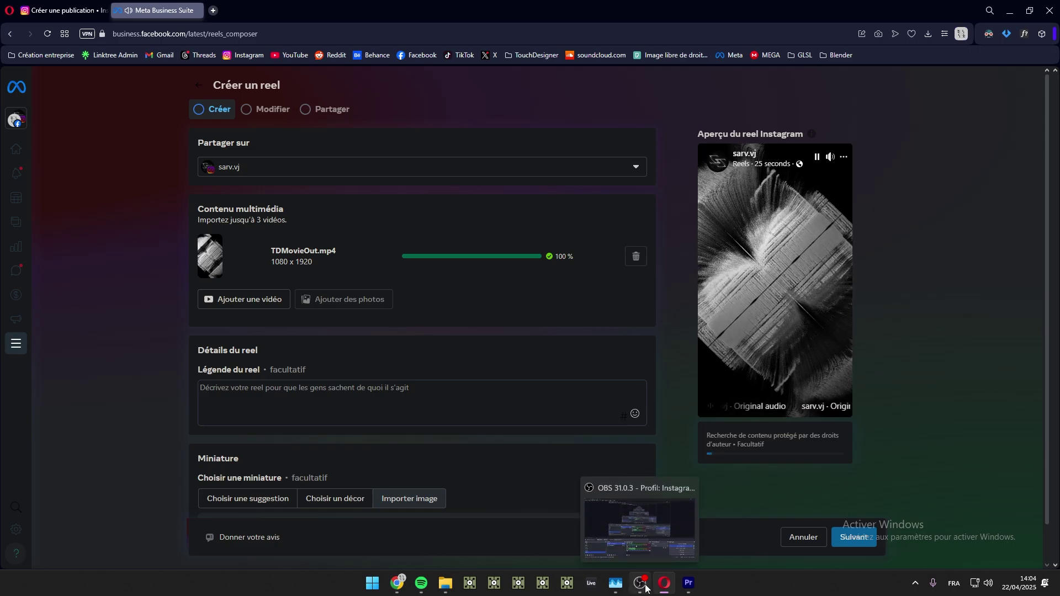